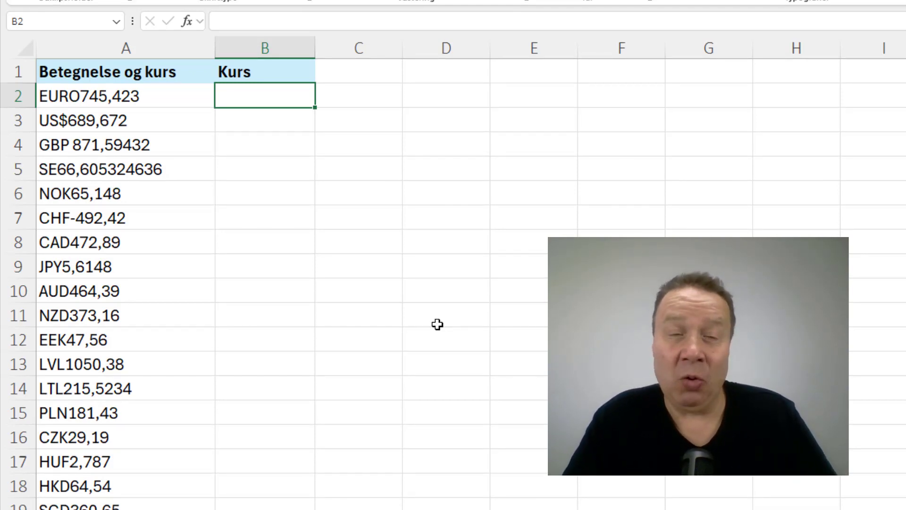
- Enter =UdtrækTal(A2) in B2 and fill the formula down the Kurs column
{"action": "type", "text": "=Ud"}
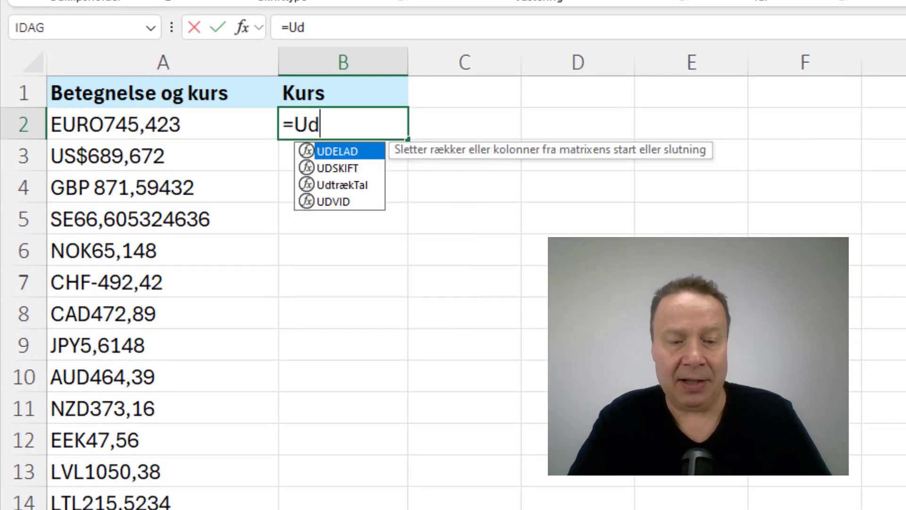
{"action": "key", "text": "Down"}
{"action": "key", "text": "Down"}
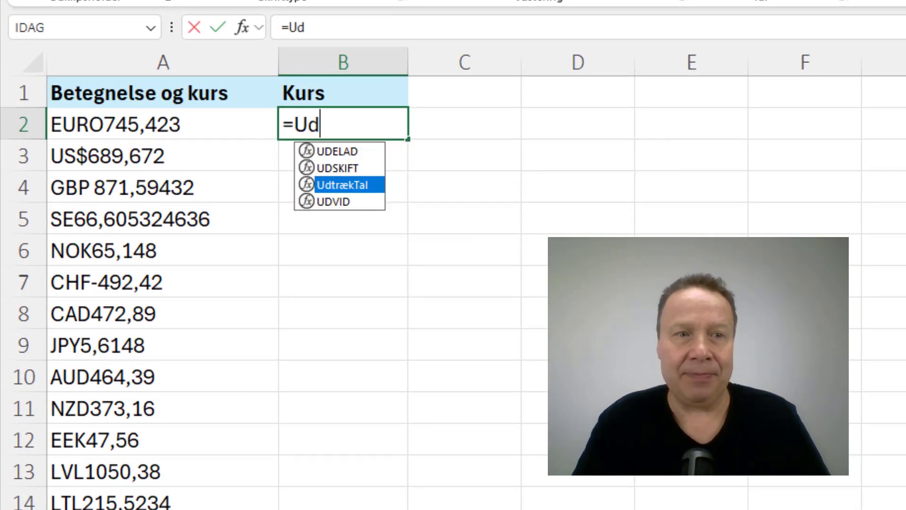
{"action": "key", "text": "Tab"}
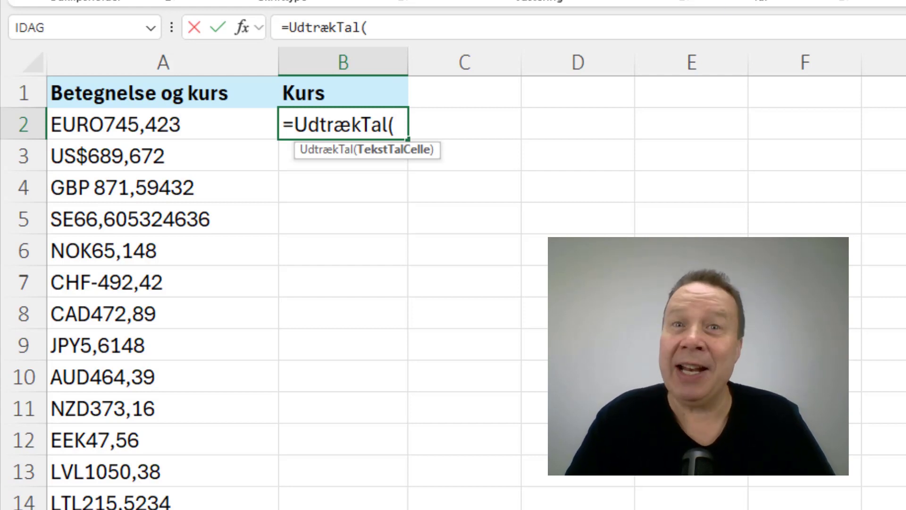
{"action": "left_click", "coordinate": [190, 122]}
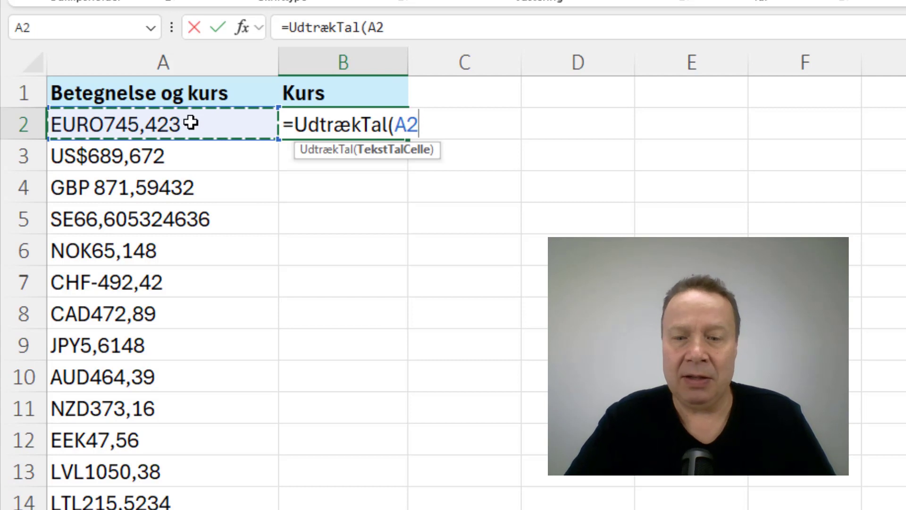
{"action": "type", "text": ")"}
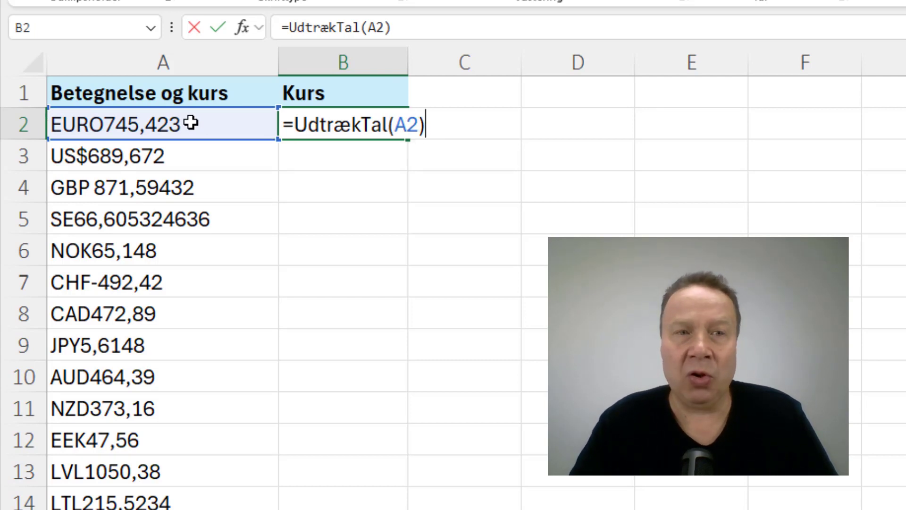
{"action": "key", "text": "Return"}
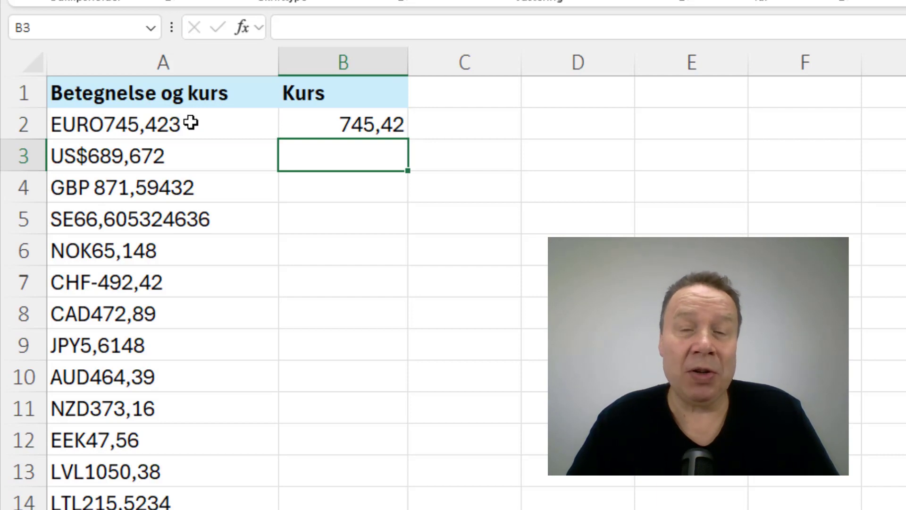
{"action": "left_click", "coordinate": [399, 132]}
{"action": "double_click", "coordinate": [406, 139]}
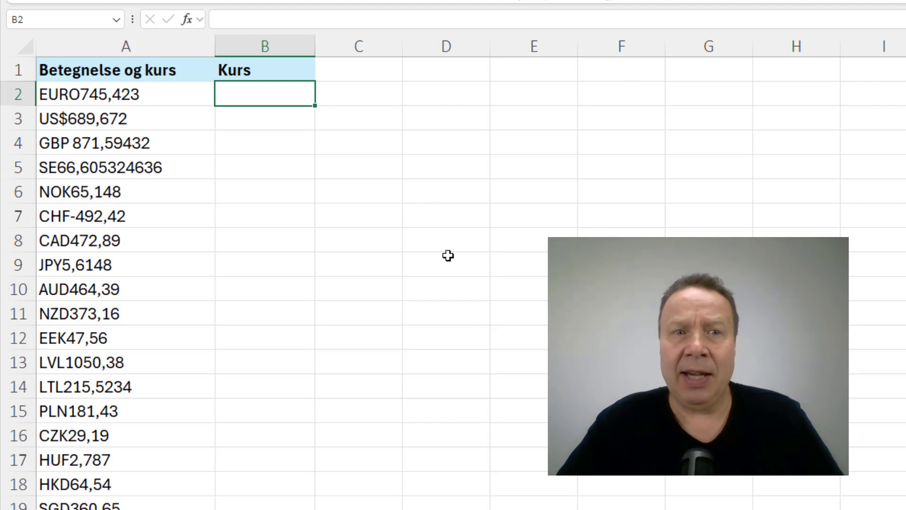
- Enter =SEKVENS(10;;0) in cell D2 to generate the digits 0 to 9
{"action": "left_click", "coordinate": [425, 94]}
{"action": "type", "text": "=SEK"}
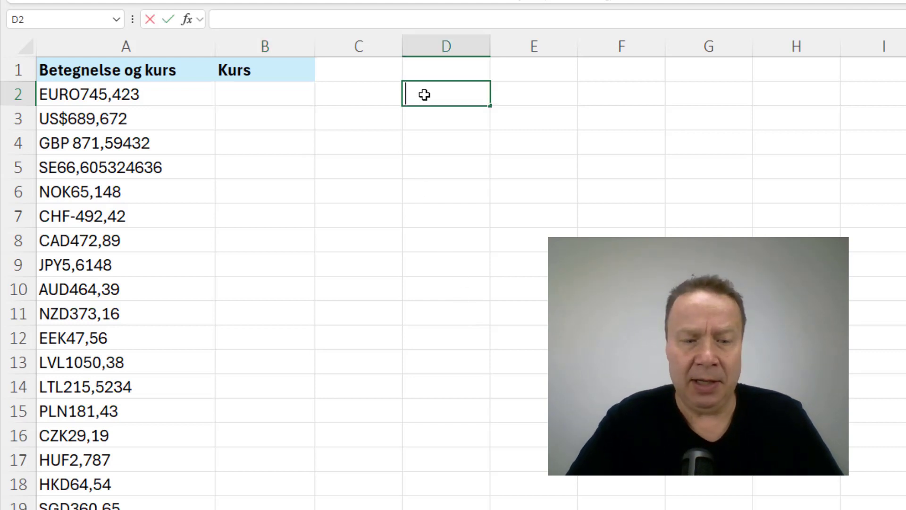
{"action": "key", "text": "Down"}
{"action": "key", "text": "Tab"}
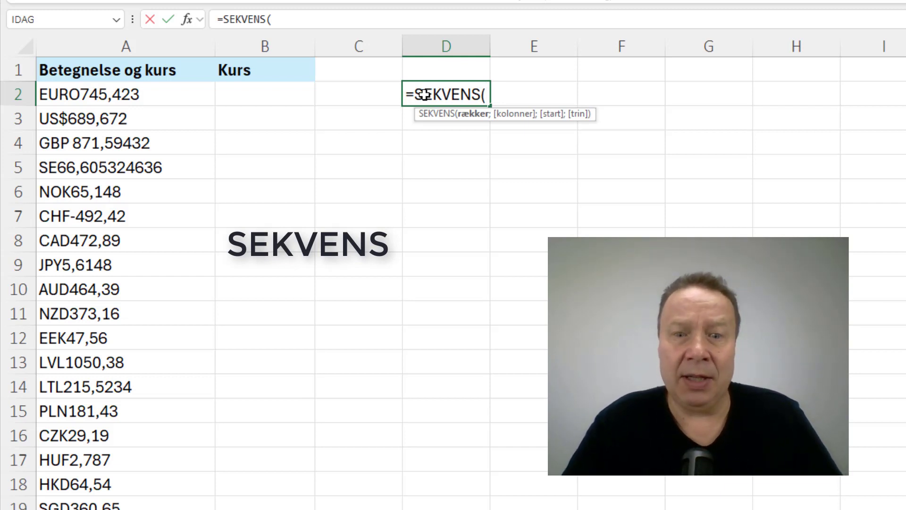
{"action": "type", "text": "10"}
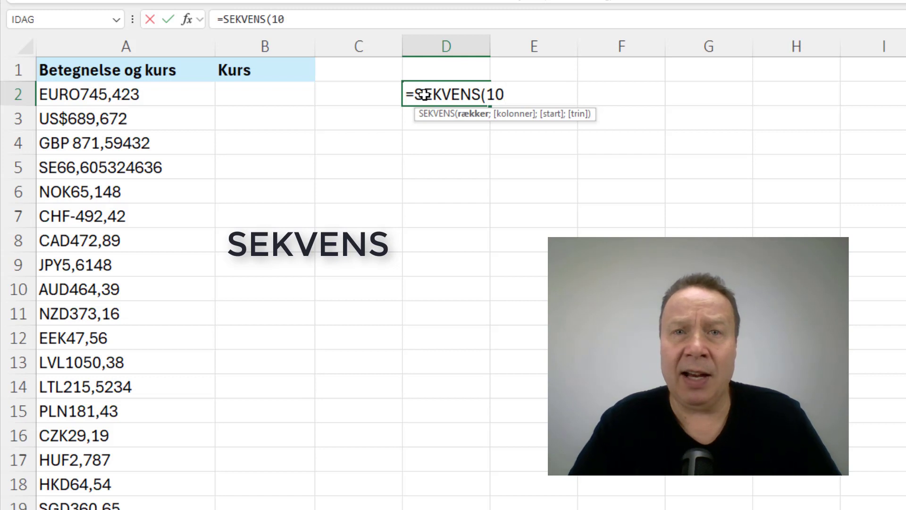
{"action": "type", "text": ";;0)"}
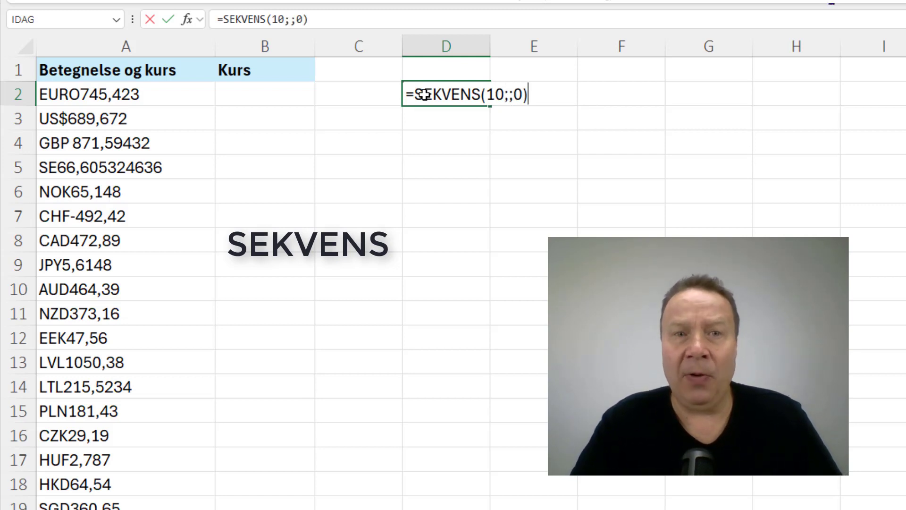
{"action": "key", "text": "Return"}
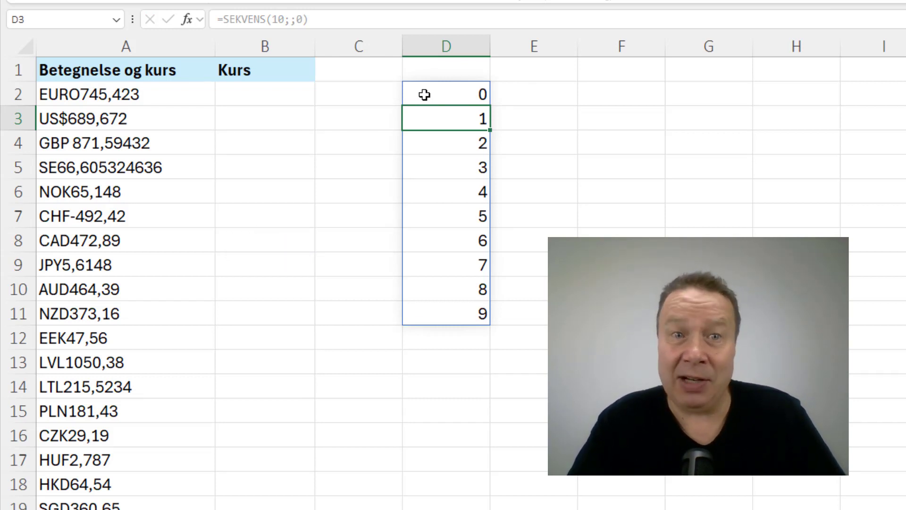
- Clear the sequence from D2 and begin a TEKSTFØR formula there with A2 as its text argument
{"action": "left_click", "coordinate": [425, 95]}
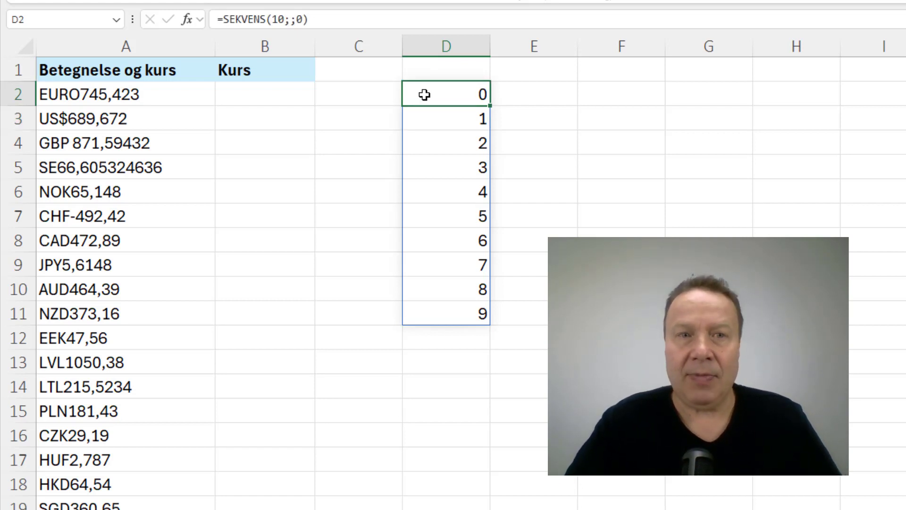
{"action": "key", "text": "Delete"}
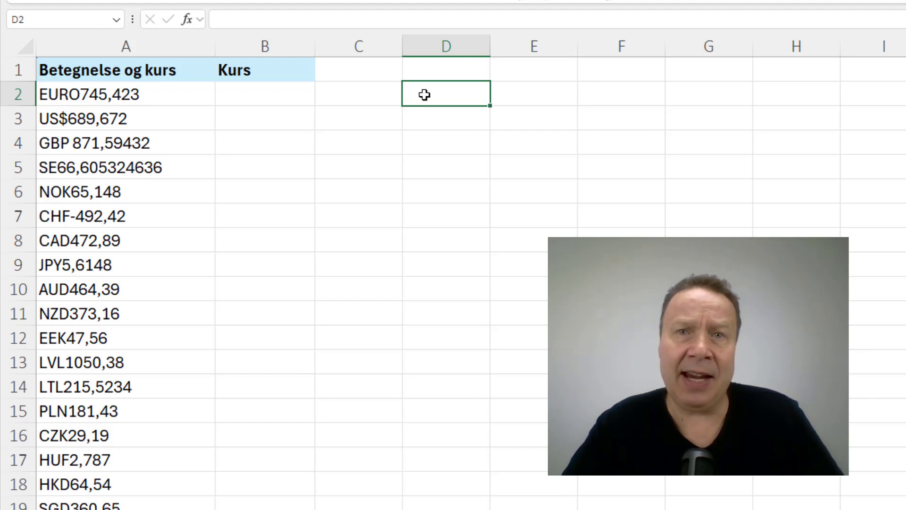
{"action": "type", "text": "=TEK"}
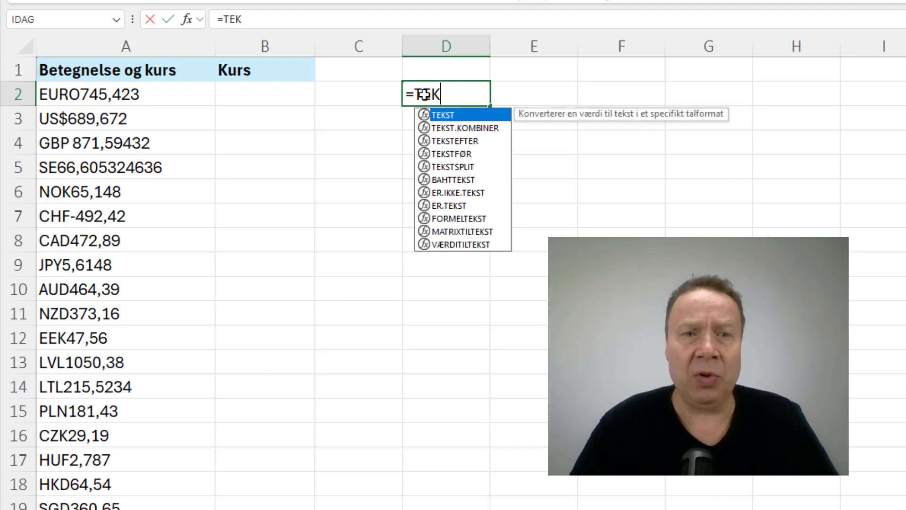
{"action": "key", "text": "Down"}
{"action": "key", "text": "Down"}
{"action": "key", "text": "Down"}
{"action": "key", "text": "Tab"}
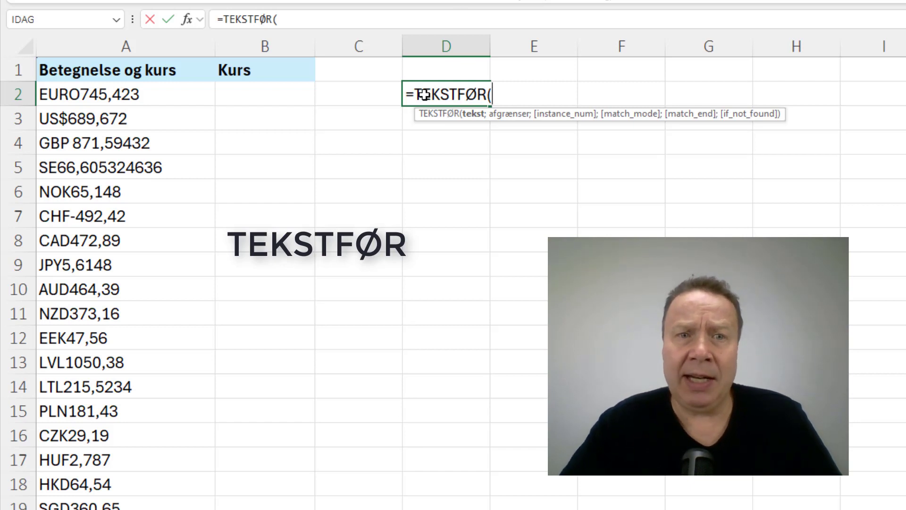
{"action": "left_click", "coordinate": [99, 93]}
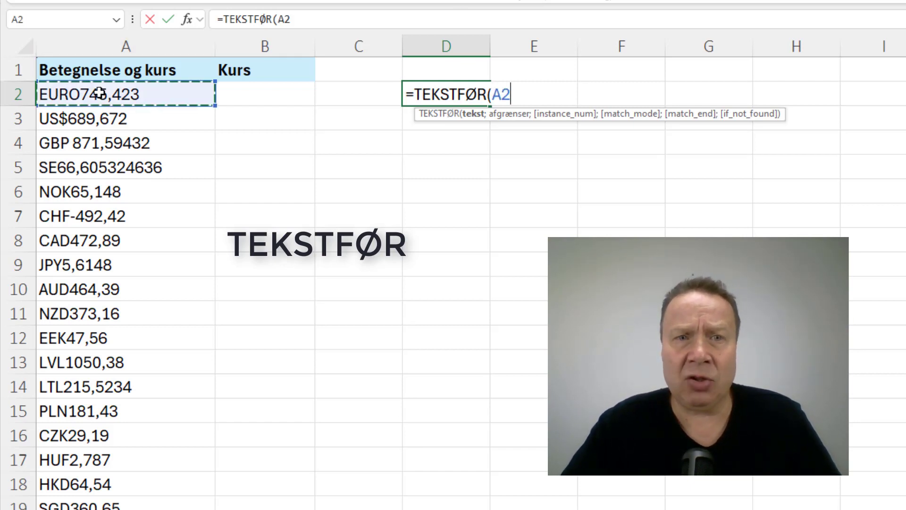
{"action": "type", "text": ";"}
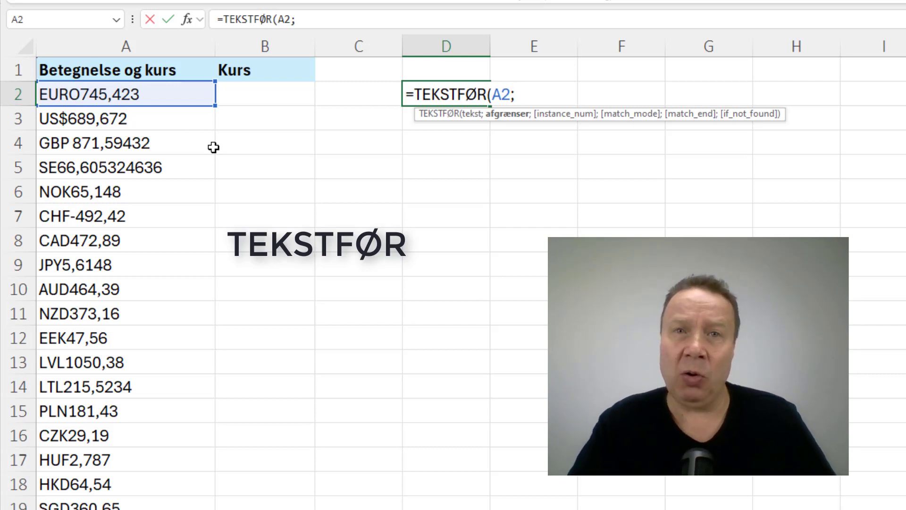
- Use SEKVENS(10;;0) as the delimiter and complete D2 as =TEKSTFØR(A2;SEKVENS(10;;0))
{"action": "type", "text": "SEK"}
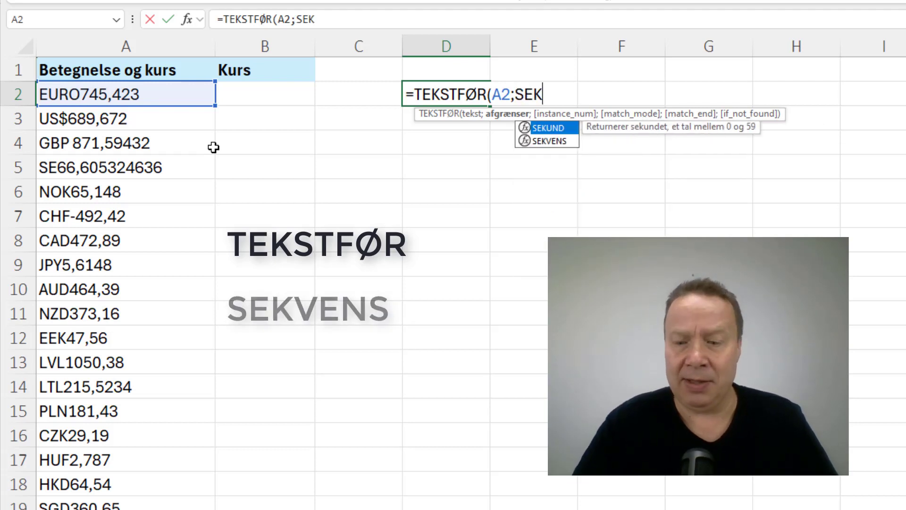
{"action": "key", "text": "Down"}
{"action": "key", "text": "Tab"}
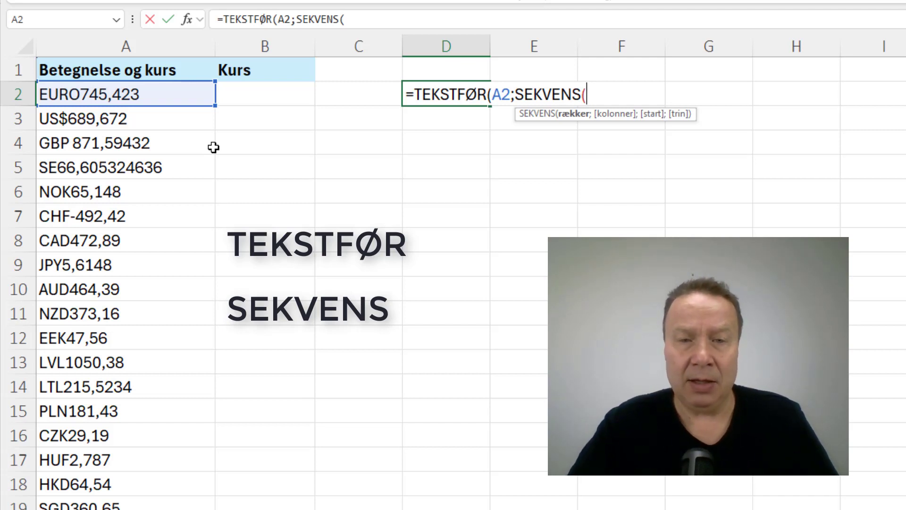
{"action": "type", "text": "10"}
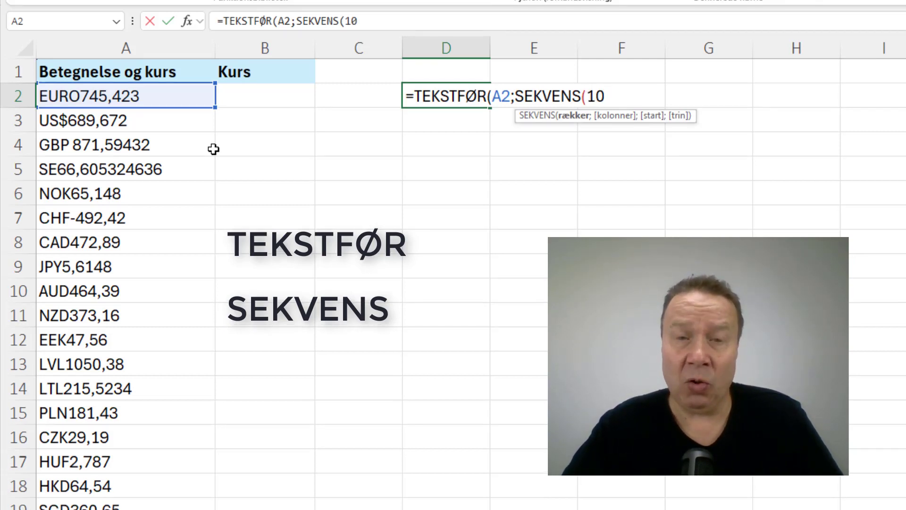
{"action": "type", "text": ";;0)"}
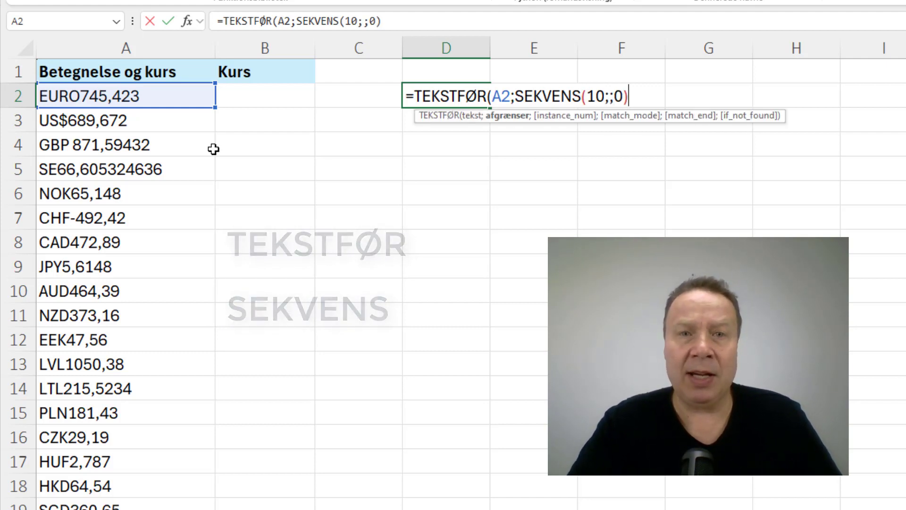
{"action": "type", "text": ")"}
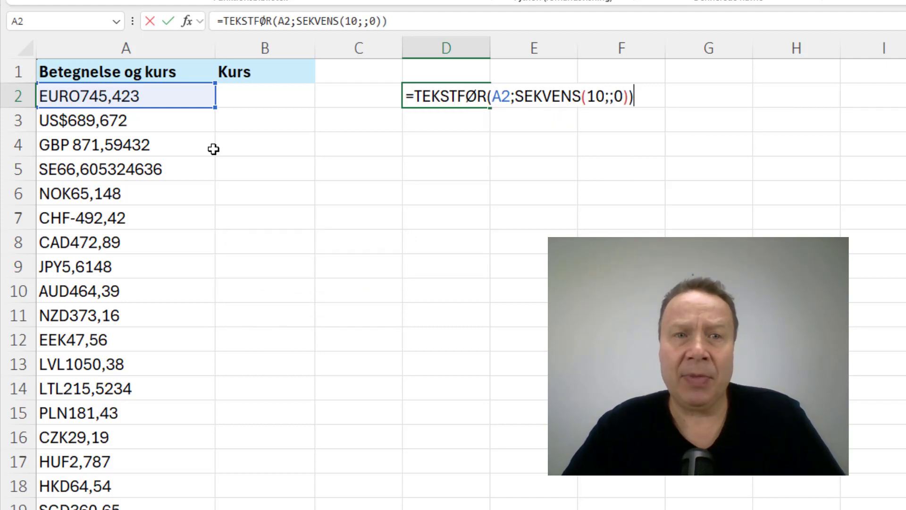
{"action": "key", "text": "Return"}
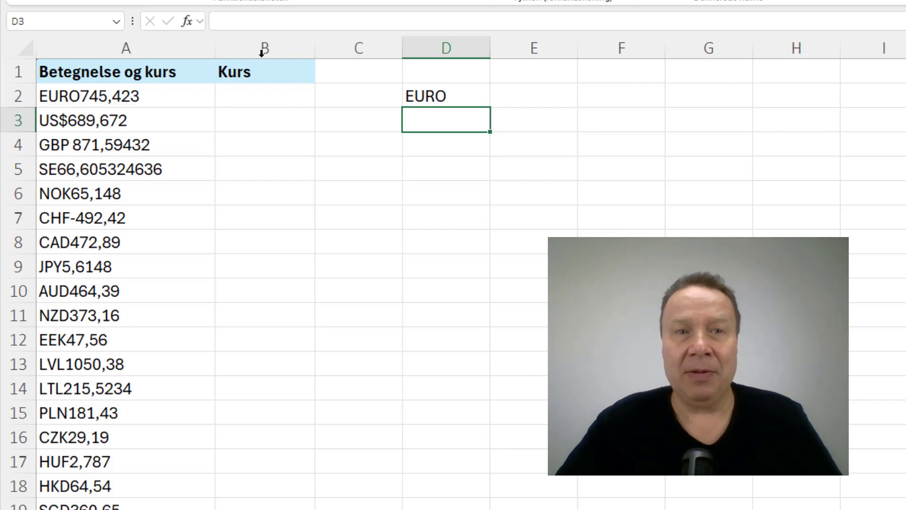
- Clear D2 and begin a TEKSTEFTER formula there with A2 as its text argument
{"action": "left_click", "coordinate": [424, 97]}
{"action": "key", "text": "Delete"}
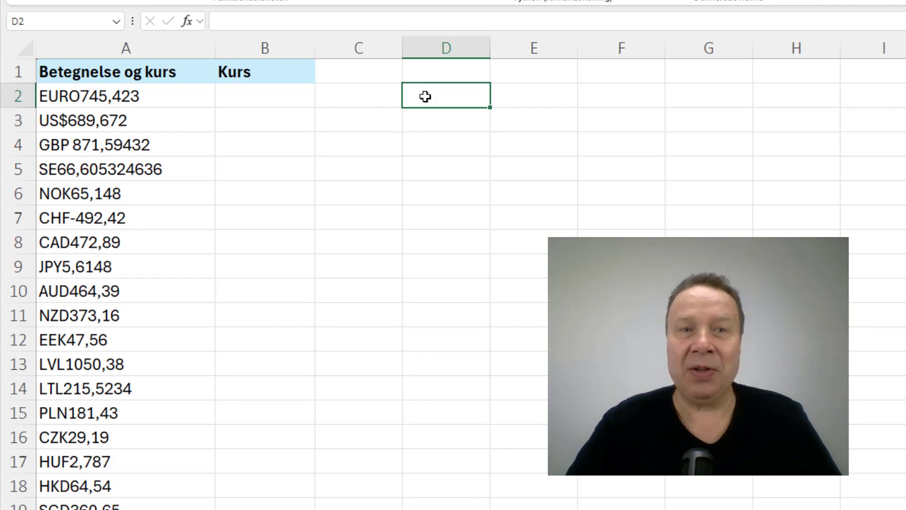
{"action": "type", "text": "=TEKST"}
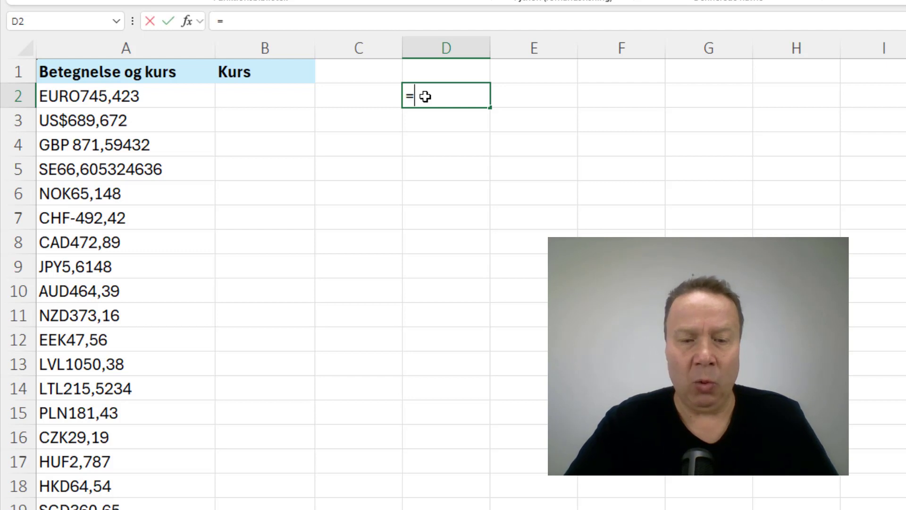
{"action": "key", "text": "Down"}
{"action": "key", "text": "Down"}
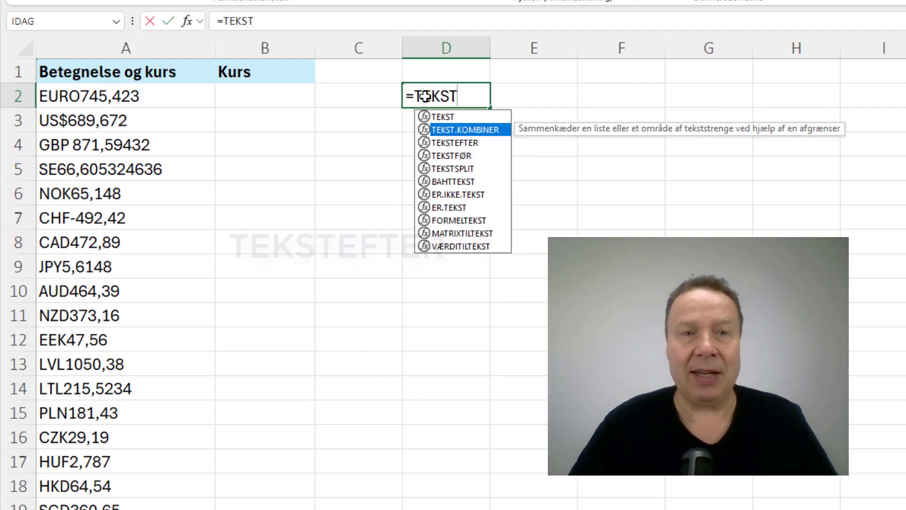
{"action": "key", "text": "Tab"}
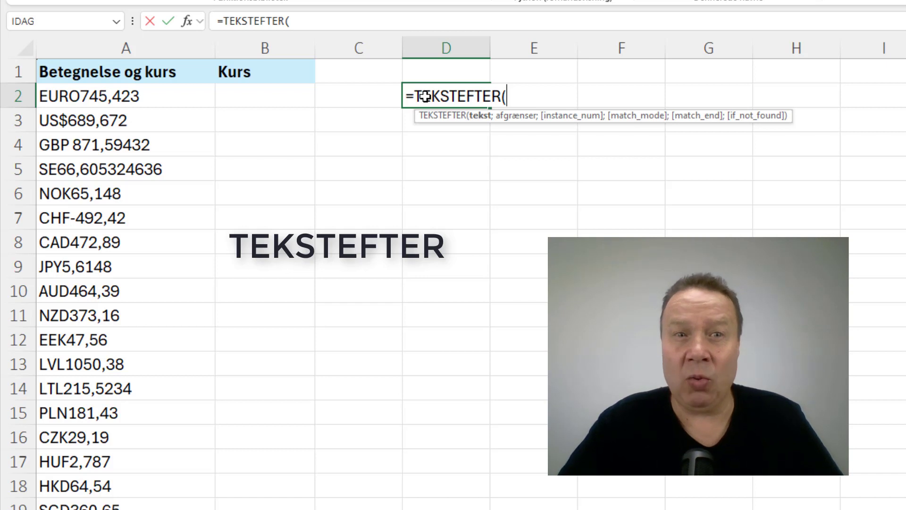
{"action": "left_click", "coordinate": [132, 98]}
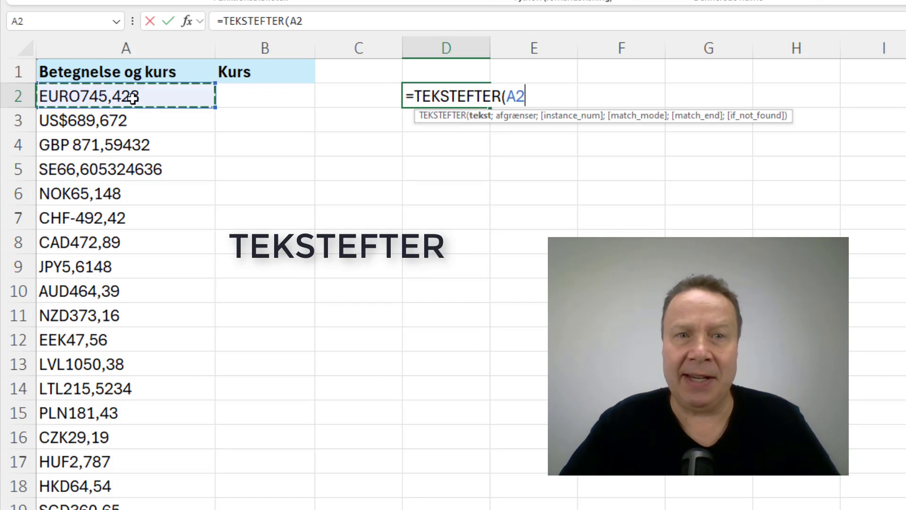
{"action": "type", "text": ";"}
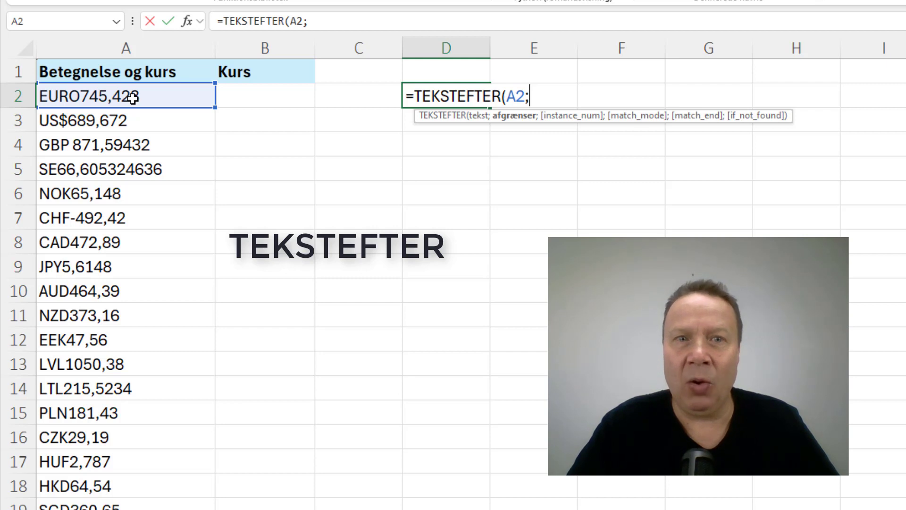
- Nest a TEKSTFØR function as the TEKSTEFTER delimiter in D2, with A2 as its text argument
{"action": "type", "text": "TEKST"}
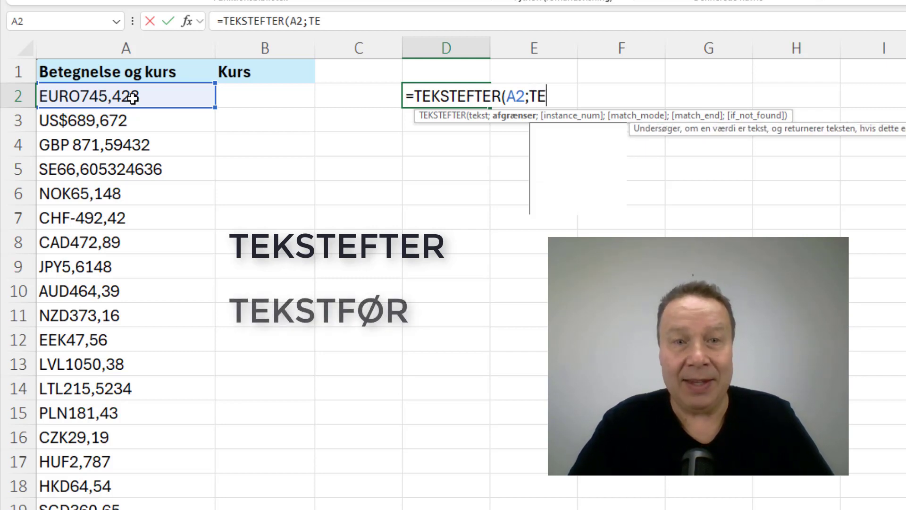
{"action": "key", "text": "Down"}
{"action": "key", "text": "Down"}
{"action": "key", "text": "Down"}
{"action": "key", "text": "Tab"}
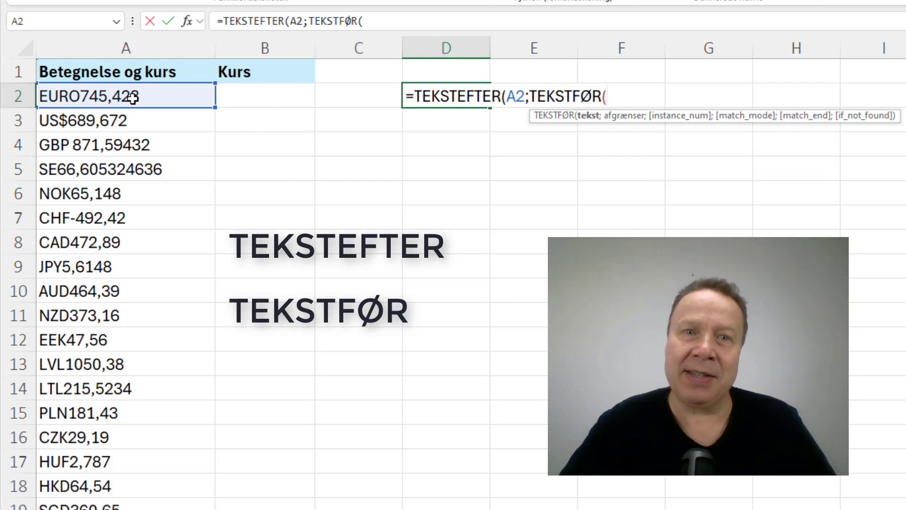
{"action": "left_click", "coordinate": [132, 97]}
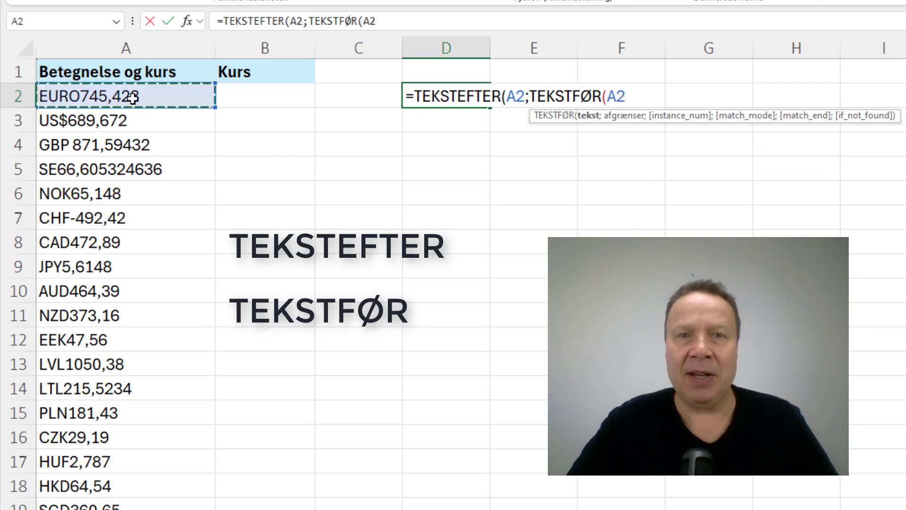
{"action": "type", "text": ";"}
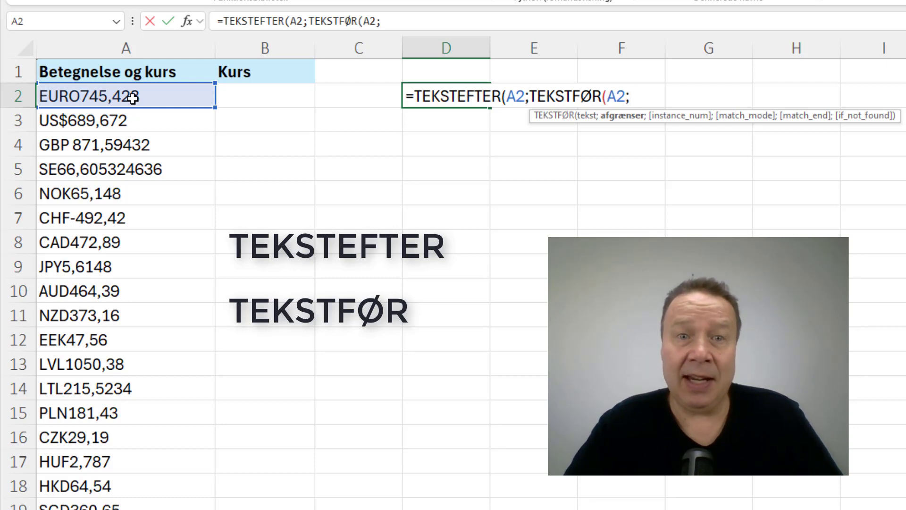
- Use SEKVENS(10;;0) as the TEKSTFØR delimiter and complete D2 as =TEKSTEFTER(A2;TEKSTFØR(A2;SEKVENS(10;;0)))
{"action": "type", "text": "SEKVENS("}
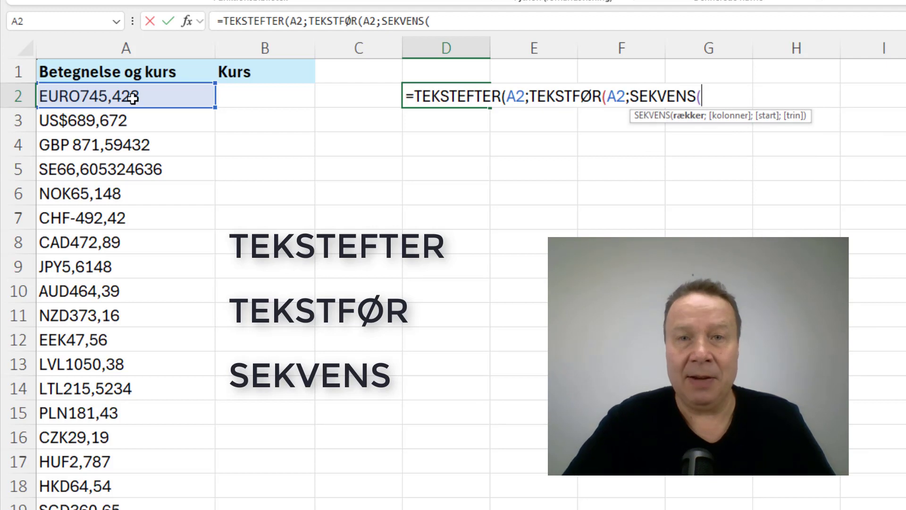
{"action": "type", "text": "10;;"}
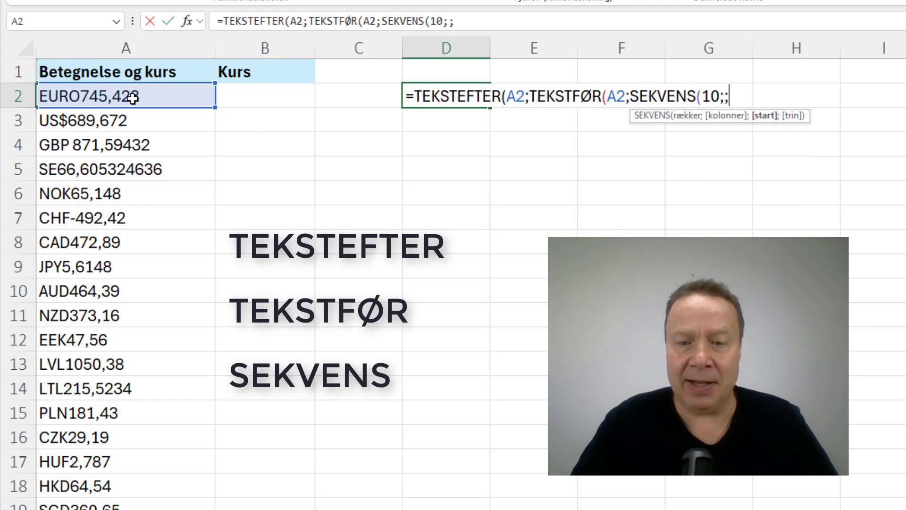
{"action": "type", "text": "0))"}
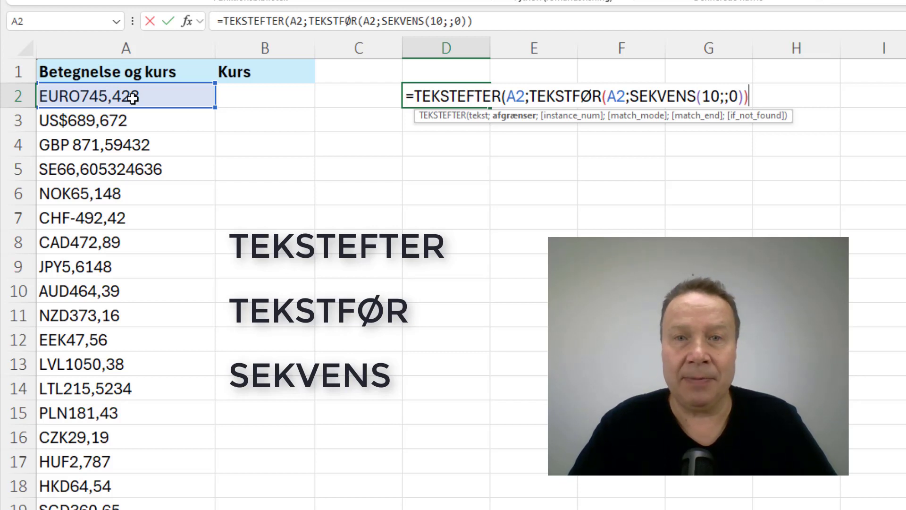
{"action": "key", "text": "Return"}
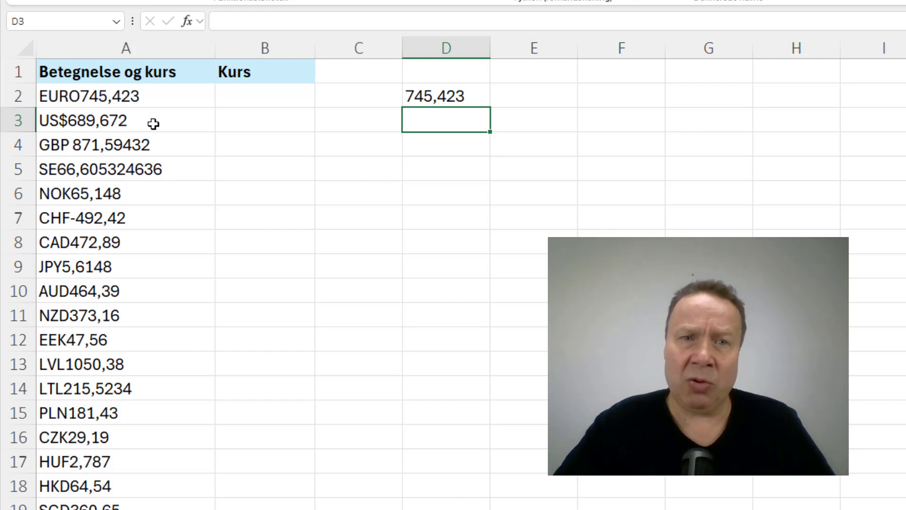
- Wrap the whole TEKSTEFTER formula in D2 in VÆRDI to convert the extracted text to a number
{"action": "left_click", "coordinate": [428, 95]}
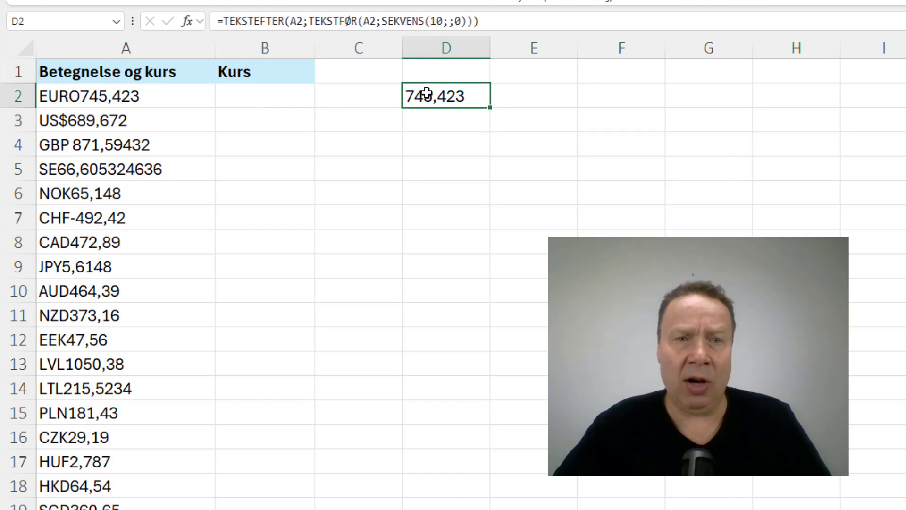
{"action": "key", "text": "F2"}
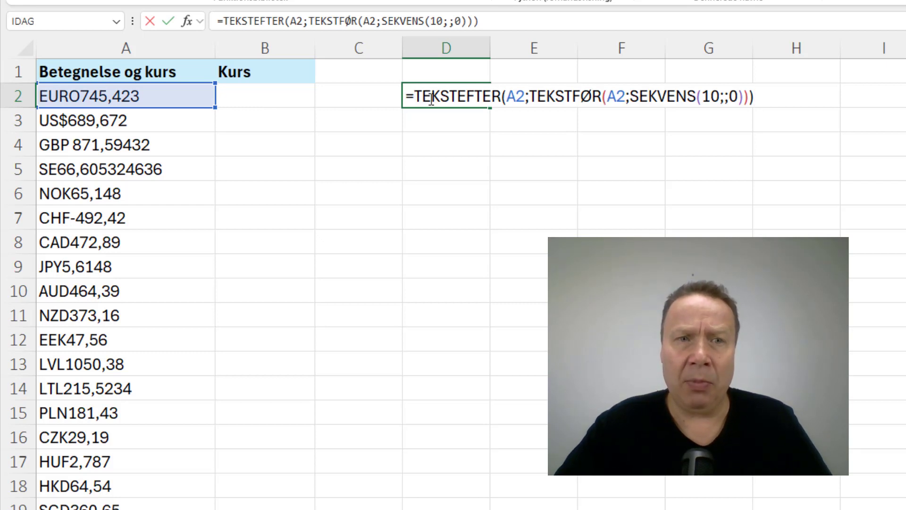
{"action": "left_click", "coordinate": [414, 96]}
{"action": "type", "text": "VÆRDI("}
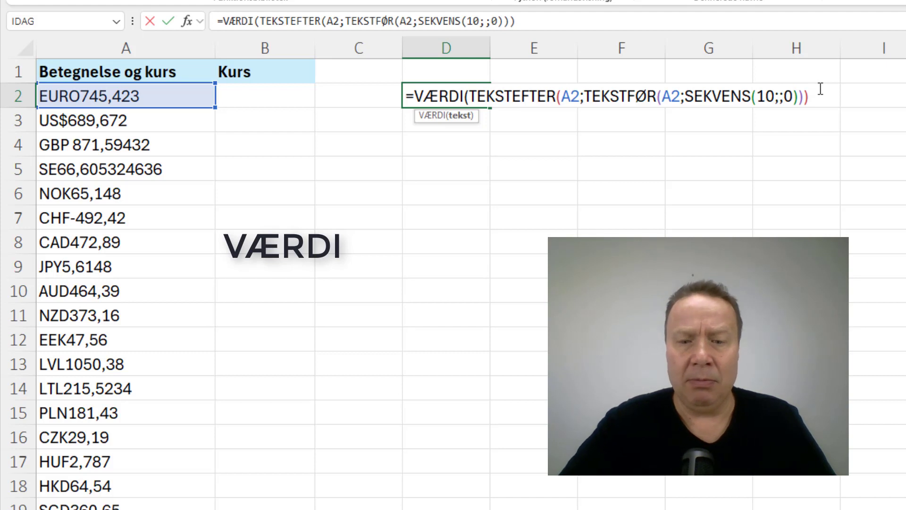
{"action": "type", "text": ")"}
{"action": "key", "text": "Return"}
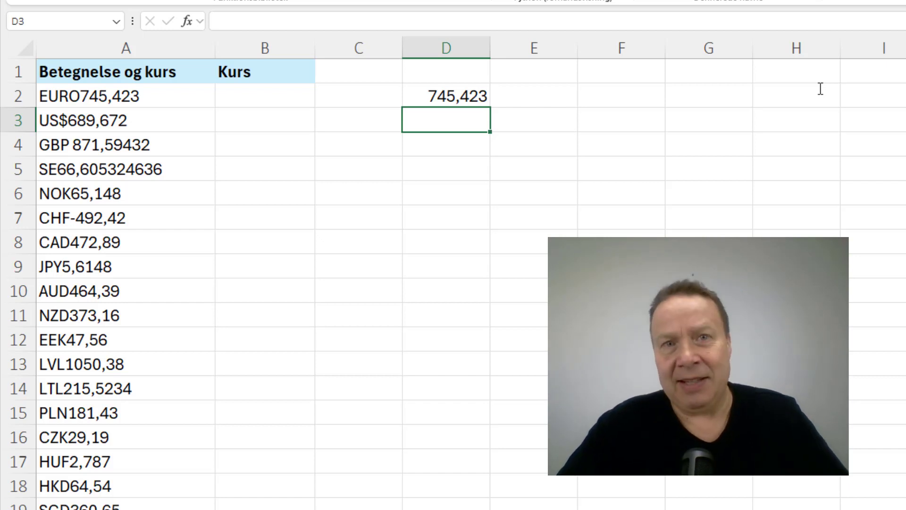
- Wrap the VÆRDI formula in D2 in AFRUND to round the rate to 2 decimals
{"action": "double_click", "coordinate": [465, 96]}
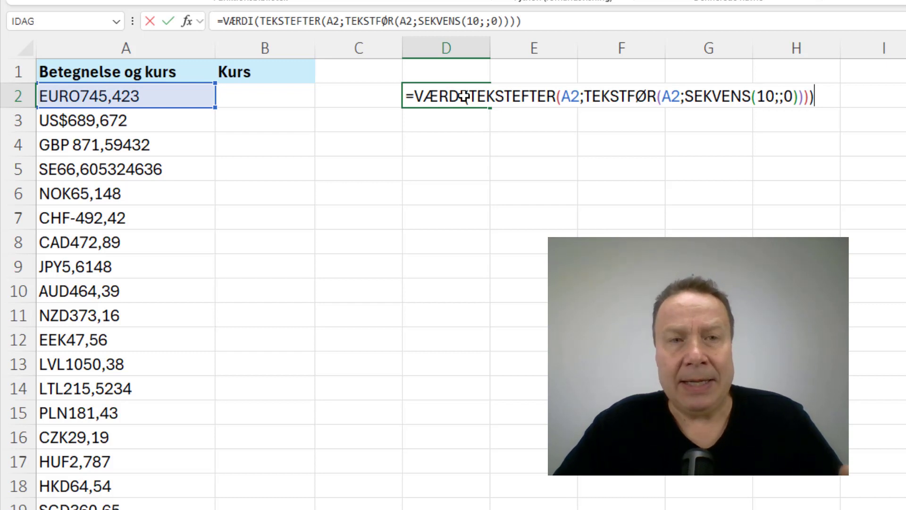
{"action": "left_click", "coordinate": [415, 96]}
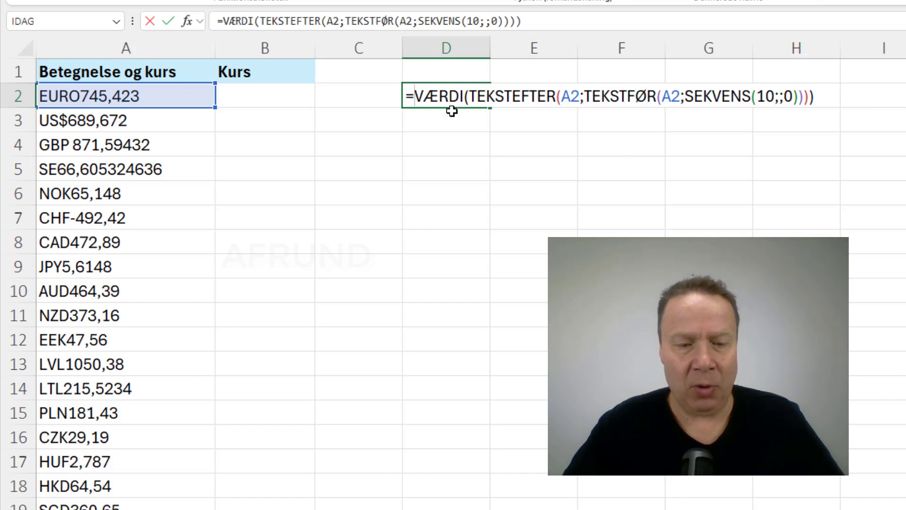
{"action": "type", "text": "AFRU"}
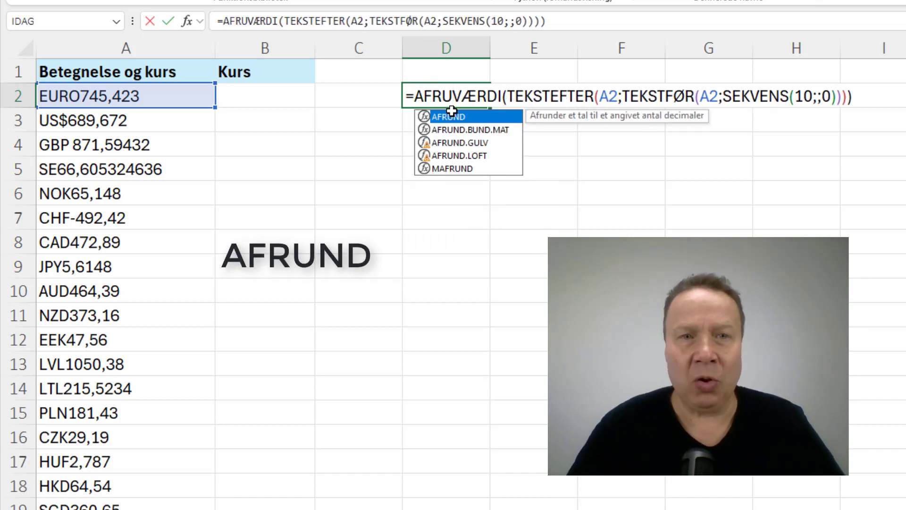
{"action": "key", "text": "Tab"}
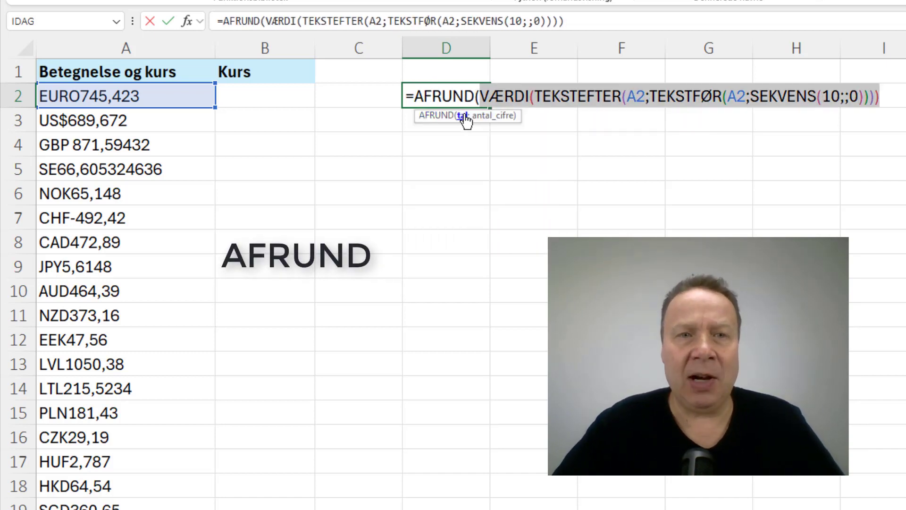
{"action": "left_click", "coordinate": [460, 117]}
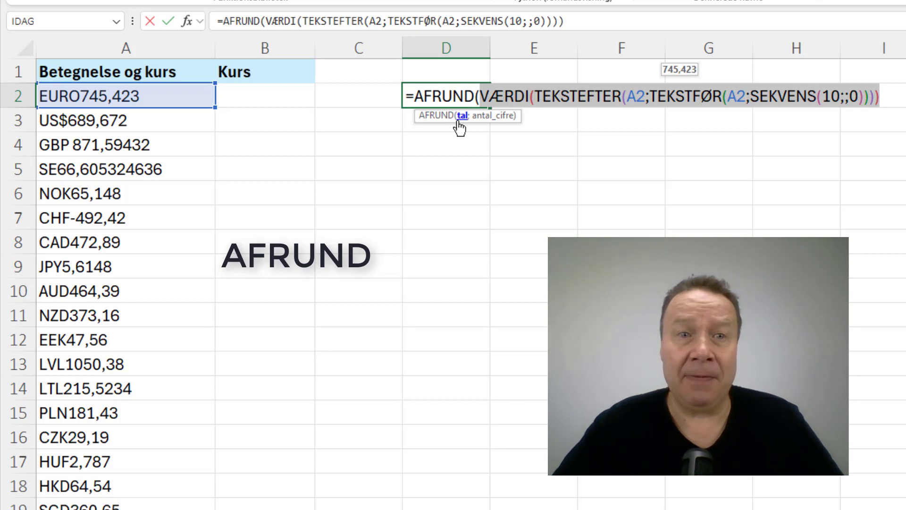
{"action": "left_click", "coordinate": [886, 91]}
{"action": "type", "text": ";2)"}
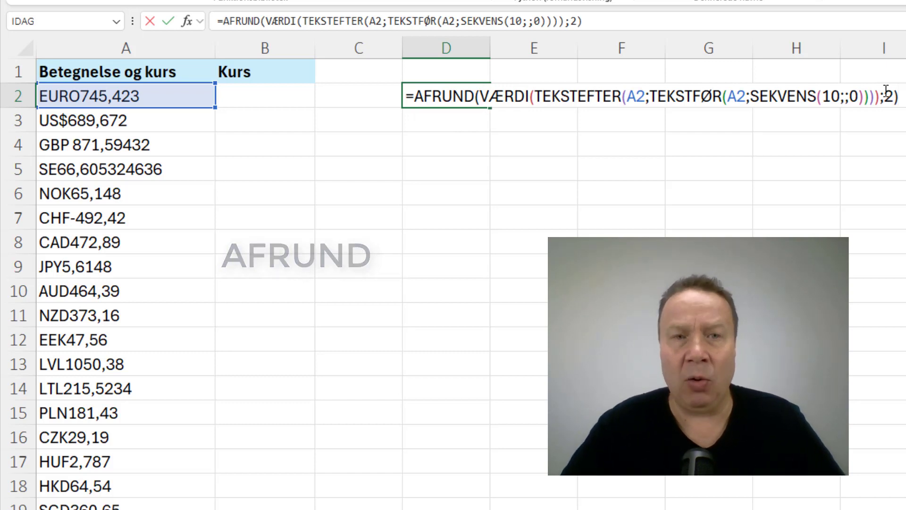
{"action": "key", "text": "Return"}
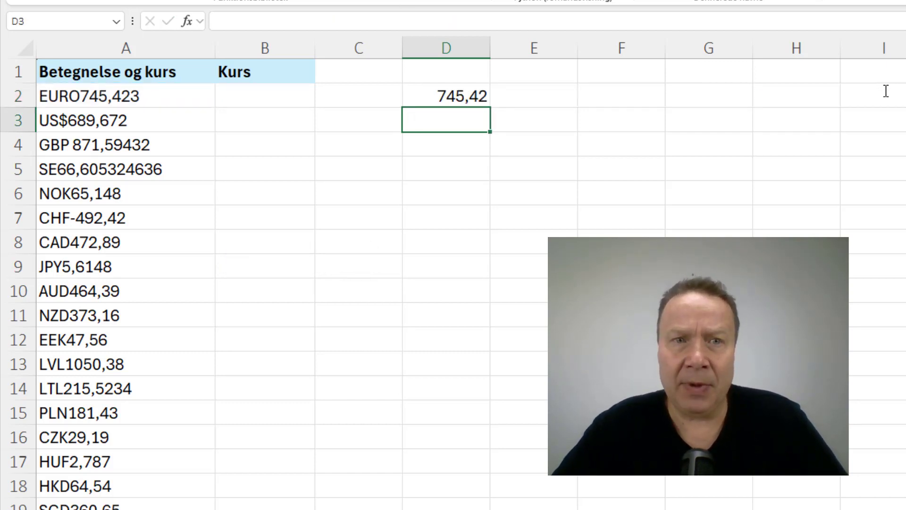
- Reopen the formula in D2 and insert an opening LAMBDA( in front of AFRUND
{"action": "left_click", "coordinate": [477, 96]}
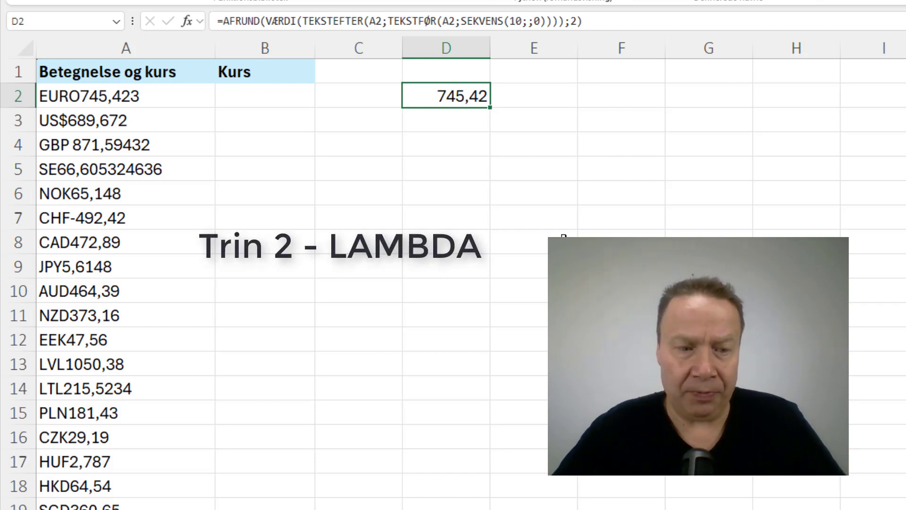
{"action": "key", "text": "F2"}
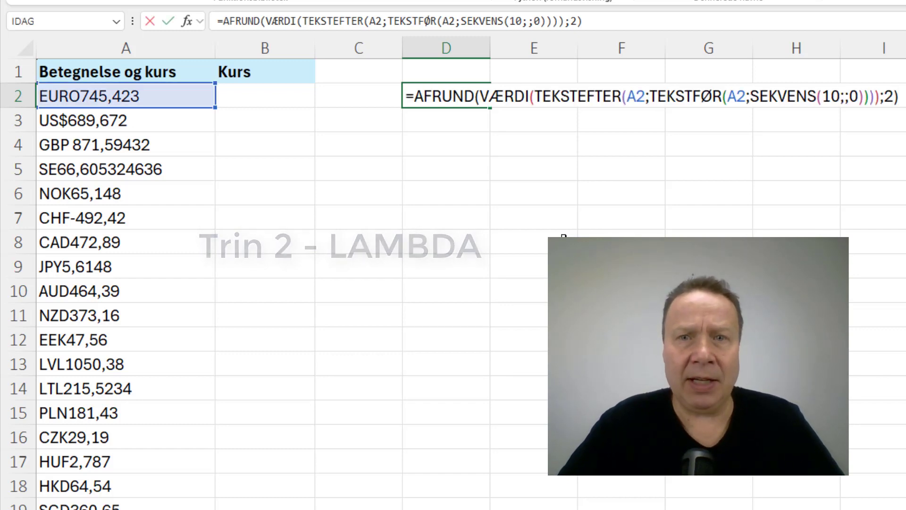
{"action": "left_click", "coordinate": [76, 104]}
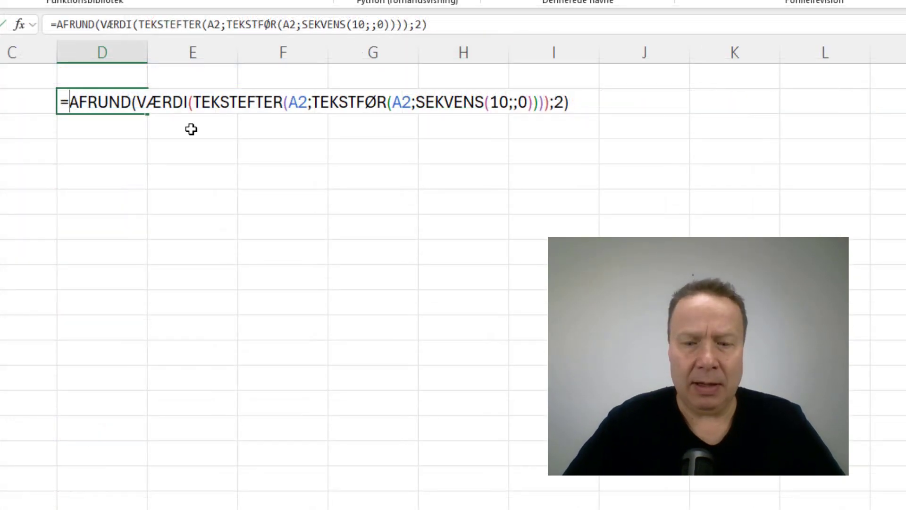
{"action": "type", "text": "LAMDA"}
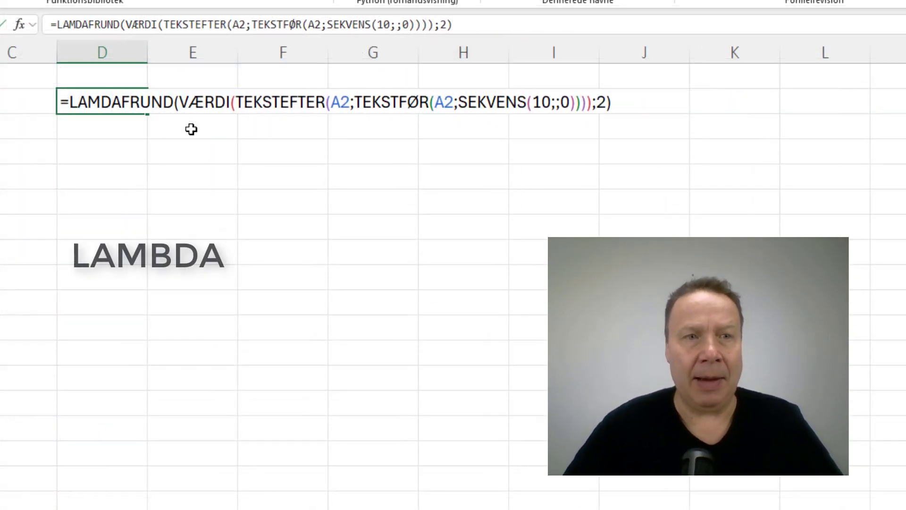
{"action": "key", "text": "BackSpace"}
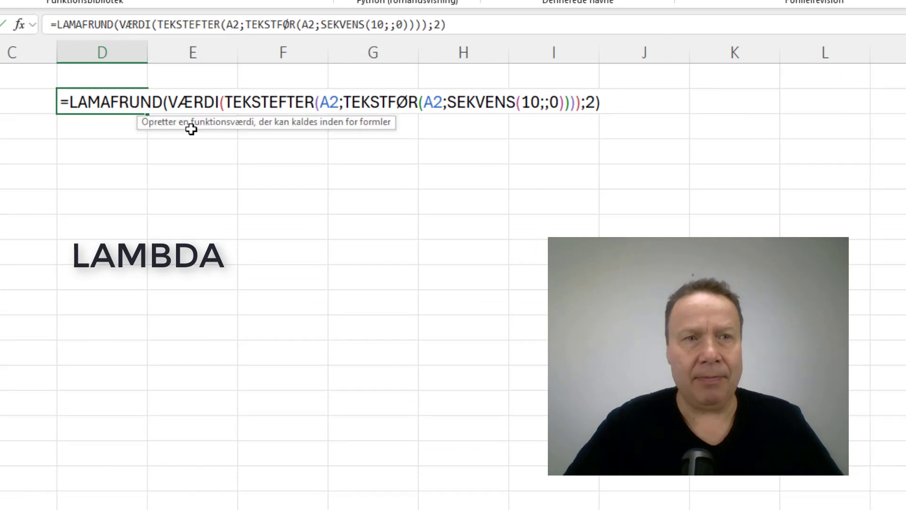
{"action": "type", "text": "BDA("}
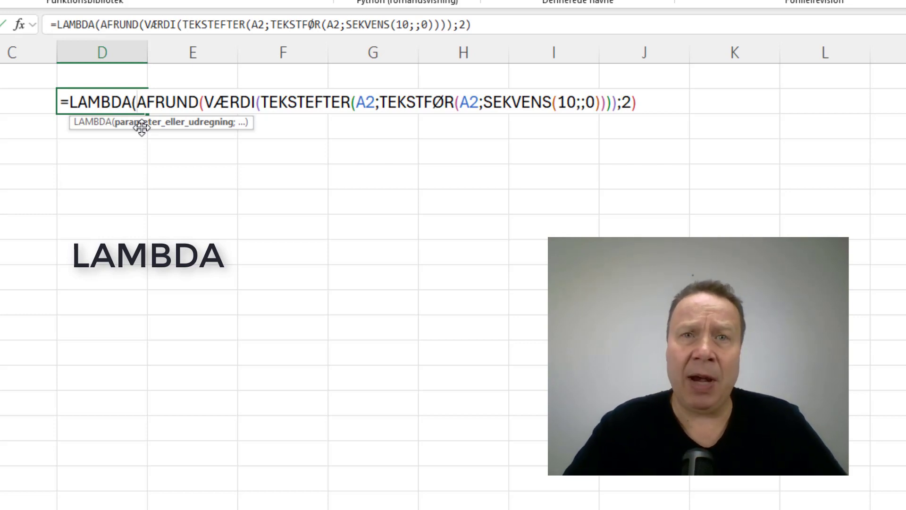
{"action": "type", "text": "x"}
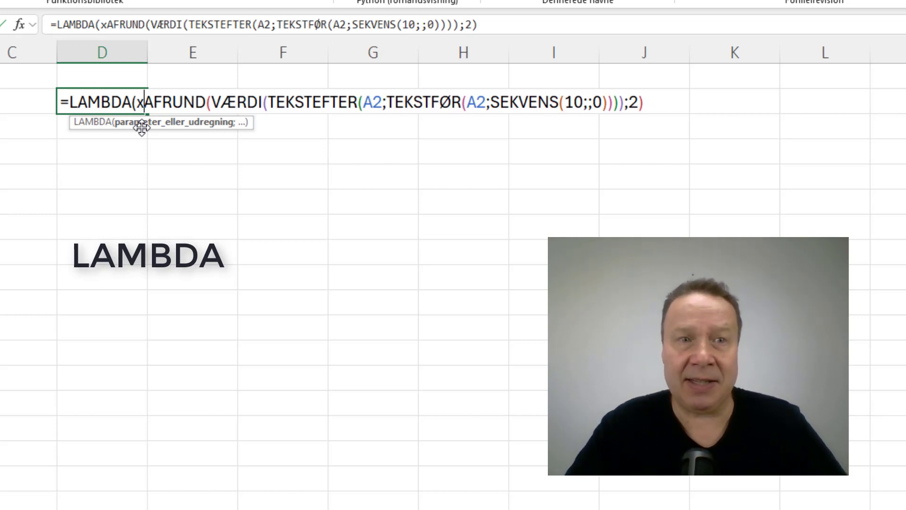
{"action": "key", "text": "BackSpace"}
{"action": "type", "text": "a"}
{"action": "key", "text": "BackSpace"}
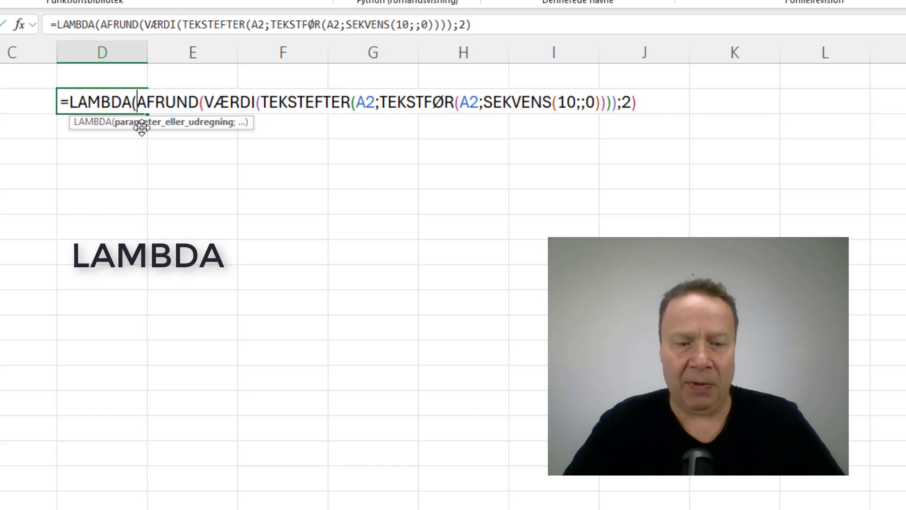
- Name the LAMBDA parameter TekstTalCelle, keep the AFRUND expression as its calculation, and close the function's parenthesis
{"action": "type", "text": "Tekst"}
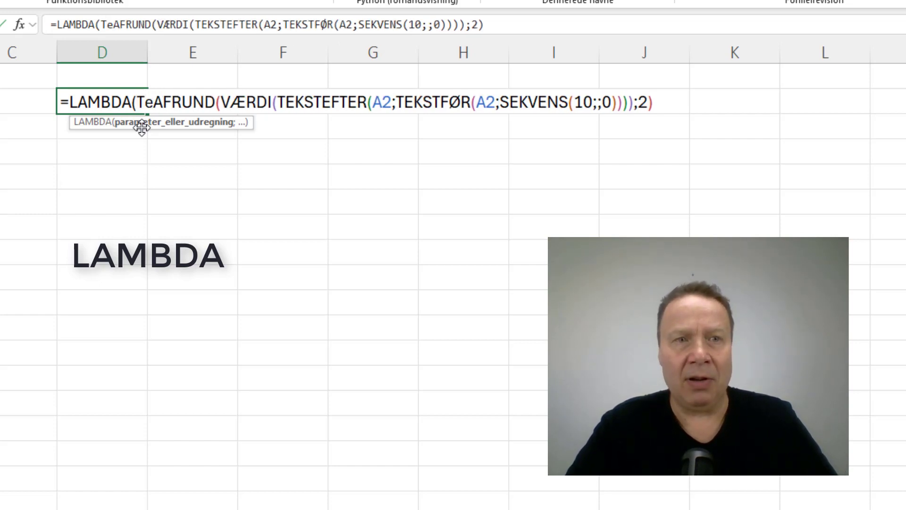
{"action": "type", "text": "Tal"}
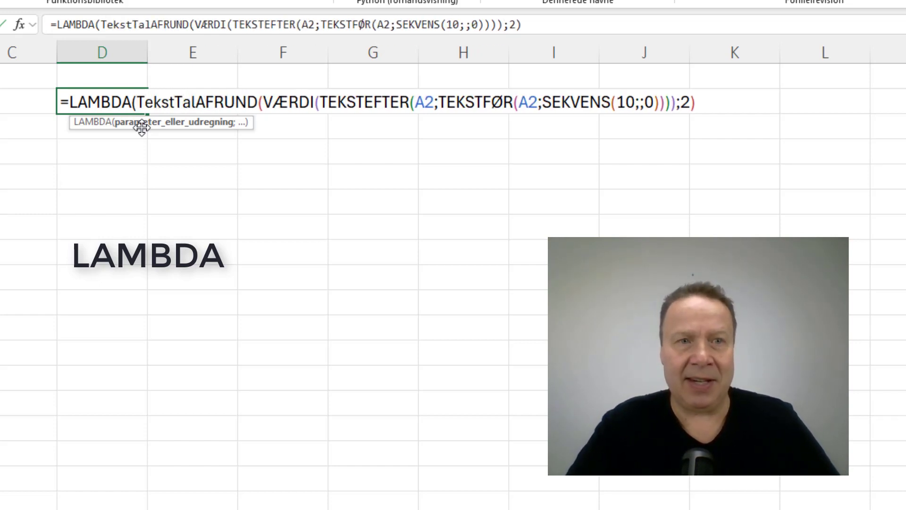
{"action": "type", "text": "Celle"}
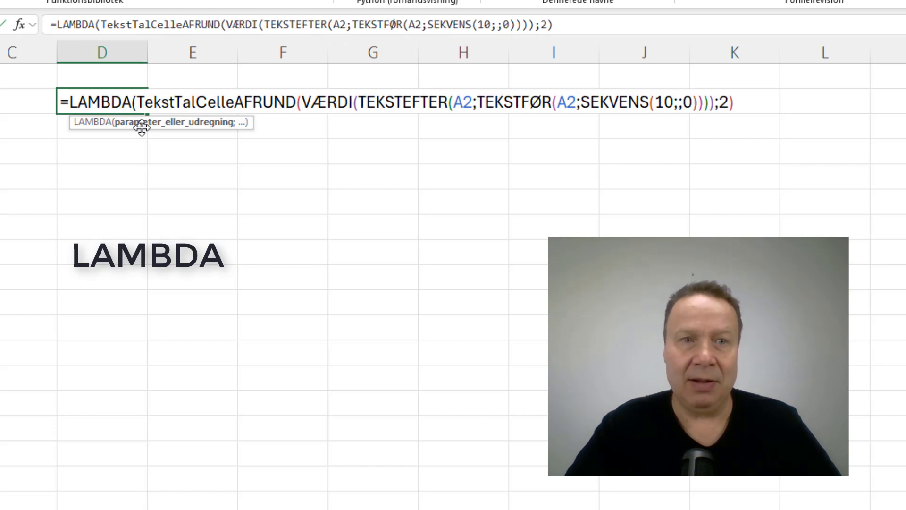
{"action": "type", "text": ";"}
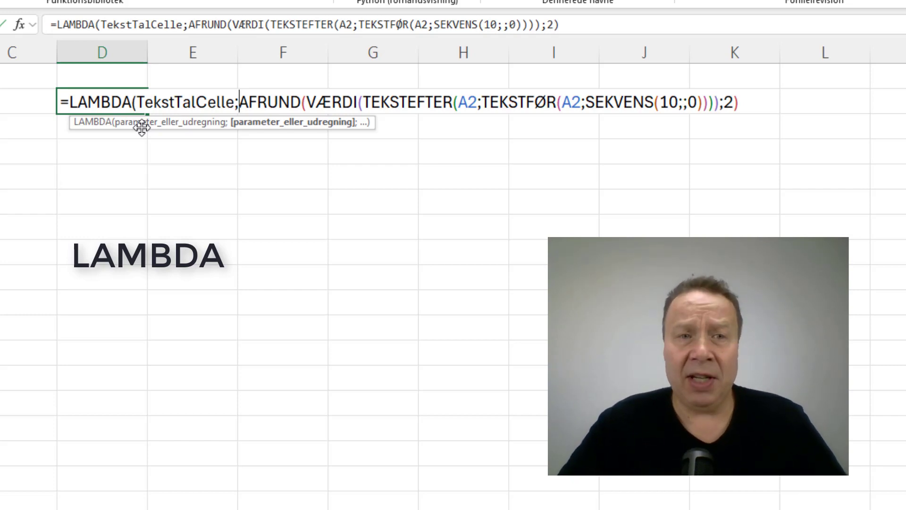
{"action": "left_click", "coordinate": [260, 122]}
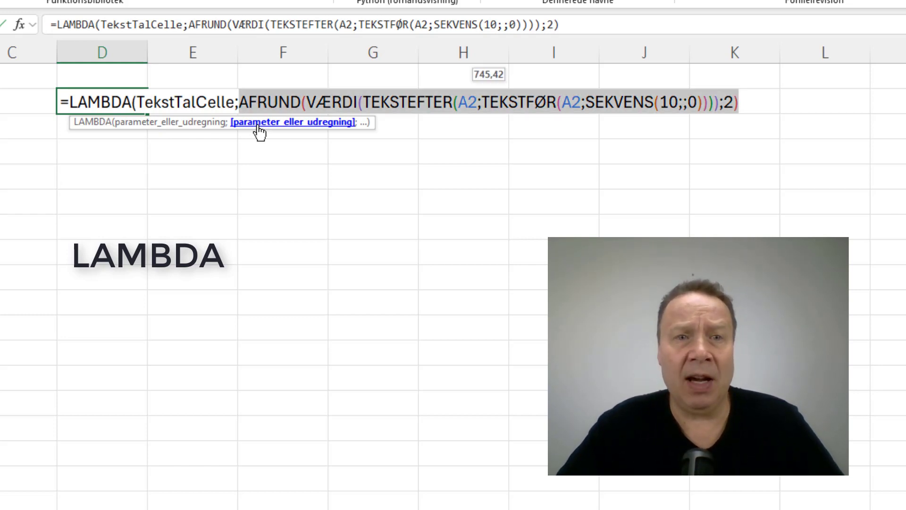
{"action": "left_click", "coordinate": [755, 102]}
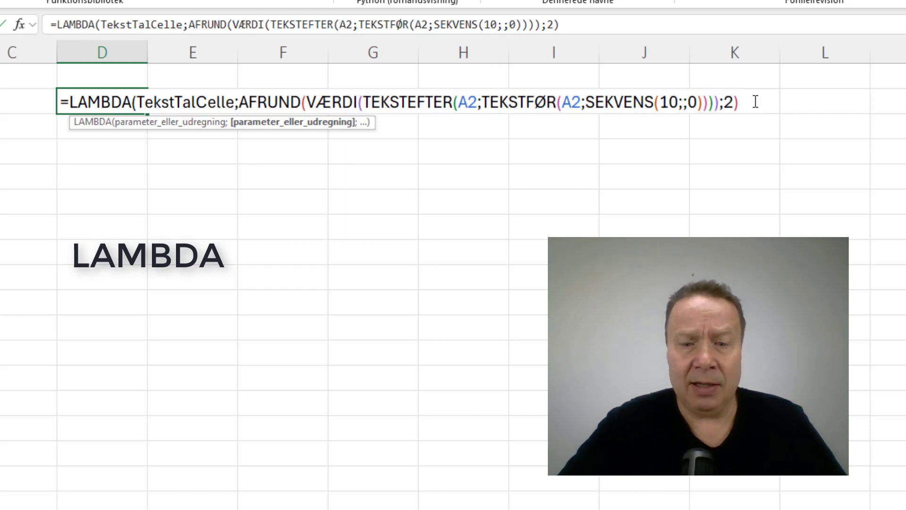
{"action": "type", "text": ")"}
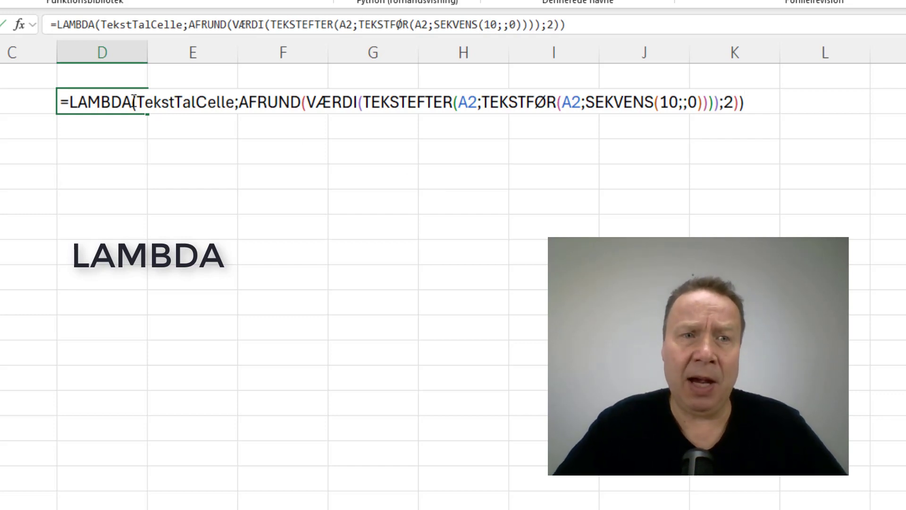
- Replace both A2 references in the D2 LAMBDA formula with the parameter TekstTalCelle and commit the formula
{"action": "left_click_drag", "start_coordinate": [136, 102], "coordinate": [235, 102]}
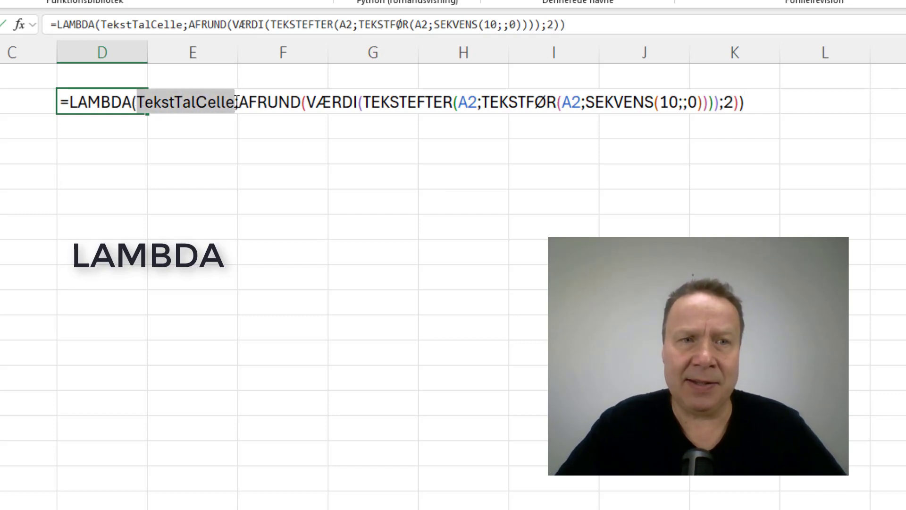
{"action": "key", "text": "ctrl+c"}
{"action": "double_click", "coordinate": [464, 102]}
{"action": "key", "text": "ctrl+v"}
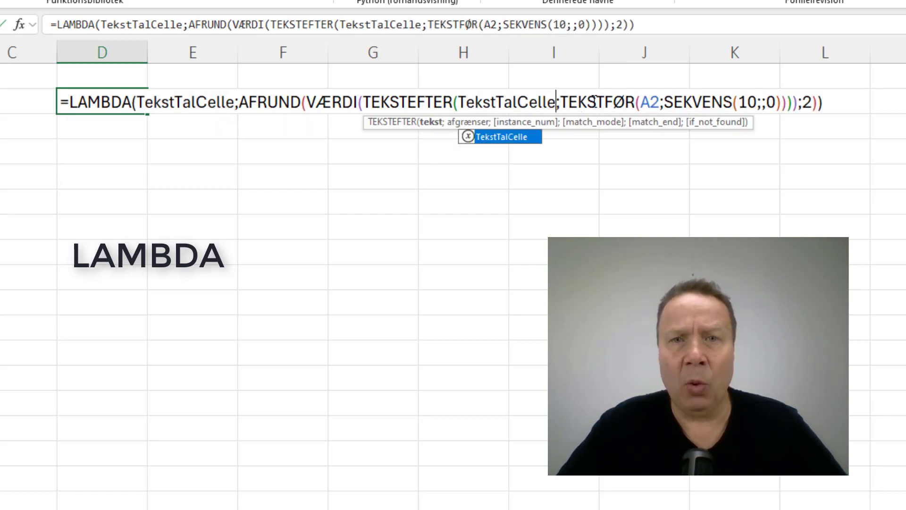
{"action": "double_click", "coordinate": [649, 101]}
{"action": "key", "text": "ctrl+v"}
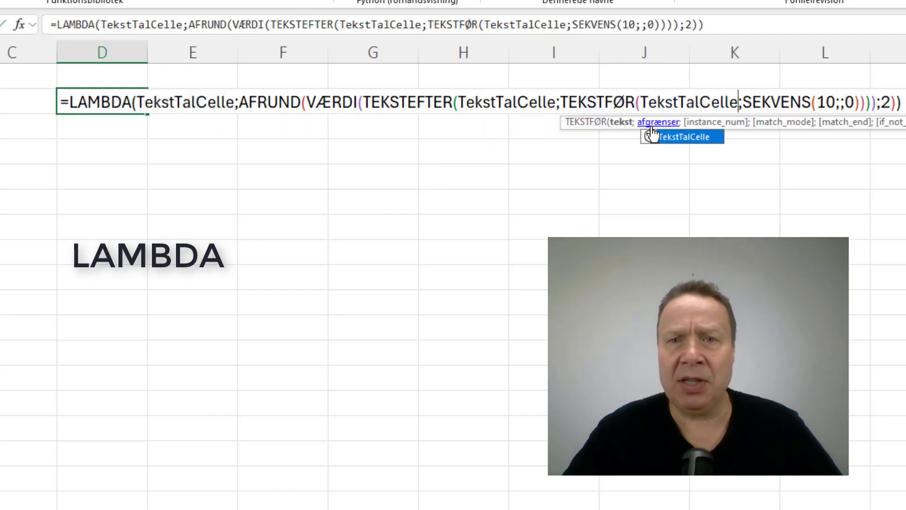
{"action": "key", "text": "End"}
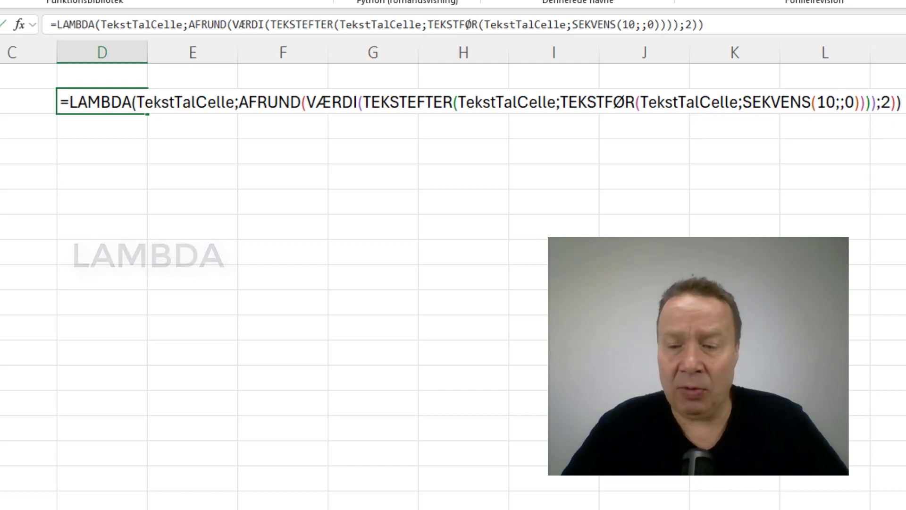
{"action": "key", "text": "Return"}
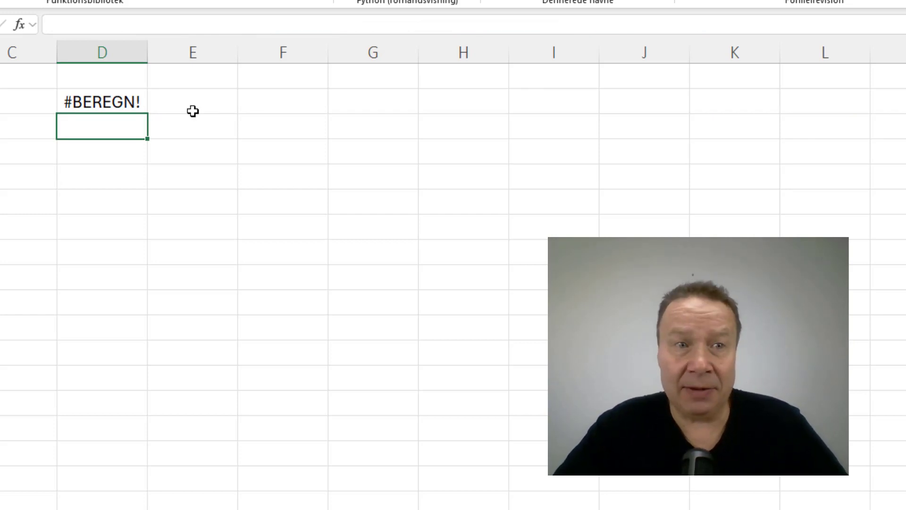
- Test the LAMBDA in D2 by appending (A2) as its argument after the closing parenthesis
{"action": "left_click", "coordinate": [103, 100]}
{"action": "key", "text": "F2"}
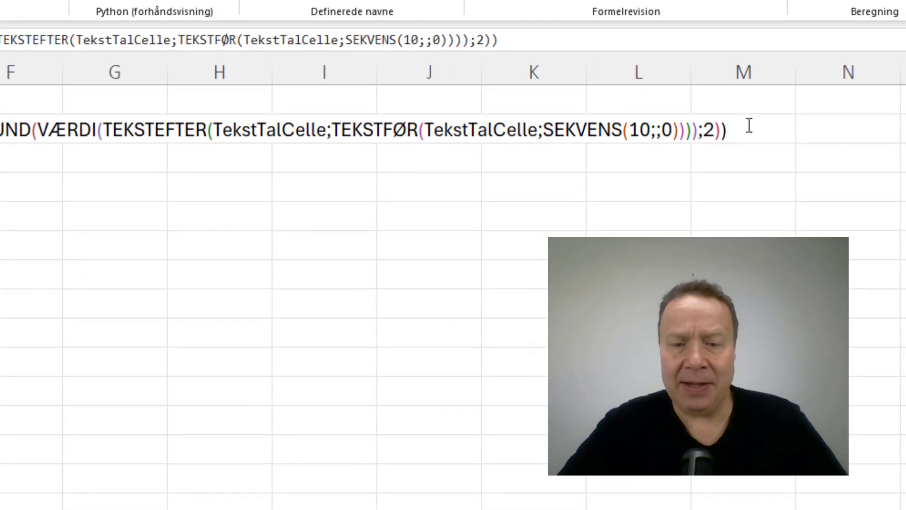
{"action": "type", "text": "("}
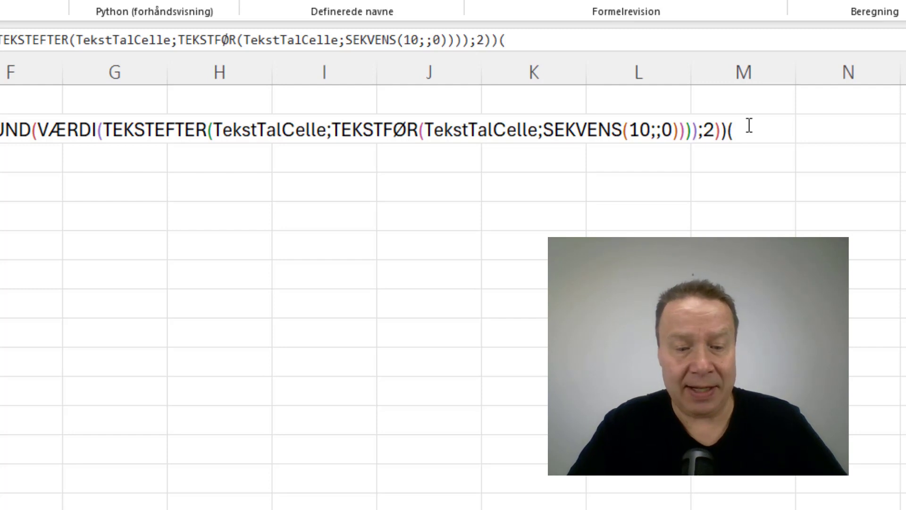
{"action": "type", "text": "A2)"}
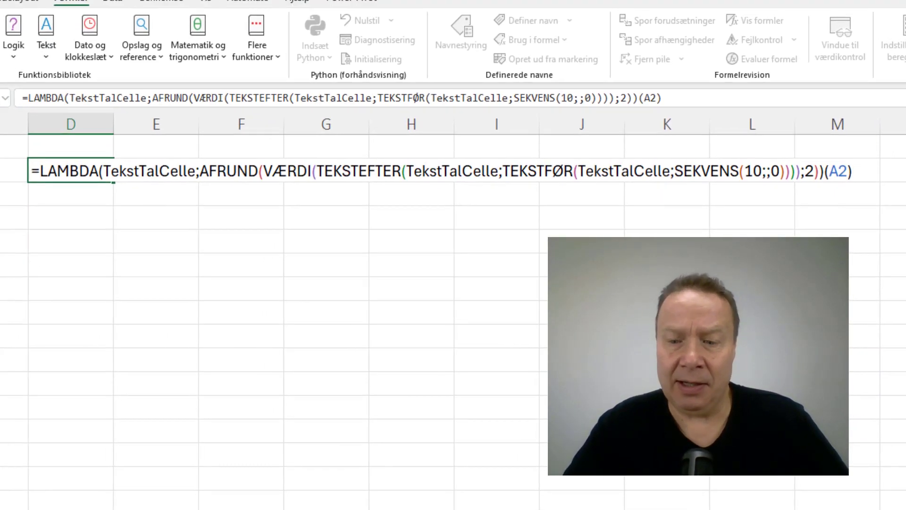
{"action": "key", "text": "Return"}
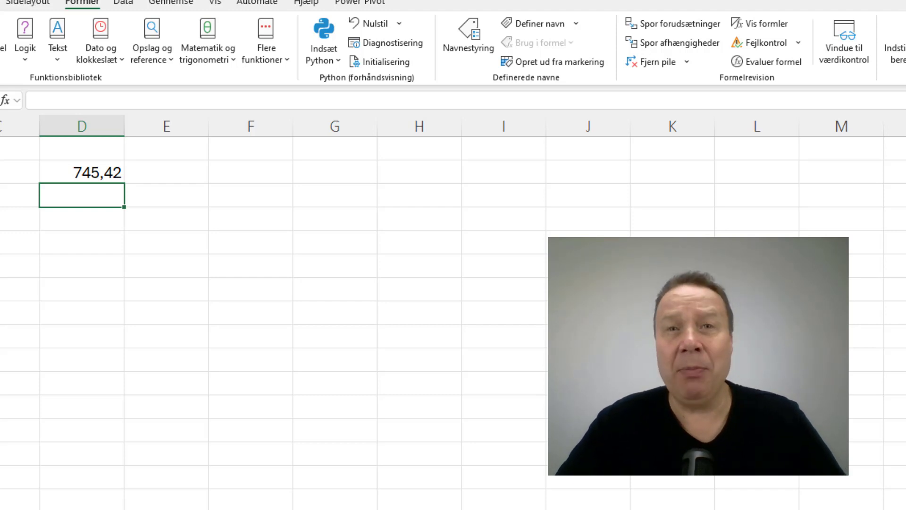
- Remove the (A2) test argument from the end of the LAMBDA formula in D2
{"action": "left_click", "coordinate": [103, 171]}
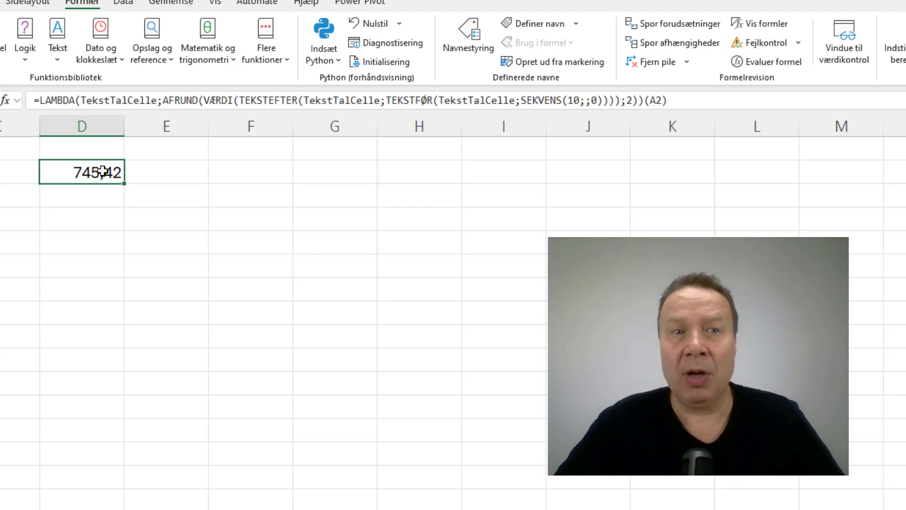
{"action": "key", "text": "F2"}
{"action": "key", "text": "BackSpace"}
{"action": "key", "text": "BackSpace"}
{"action": "key", "text": "BackSpace"}
{"action": "key", "text": "BackSpace"}
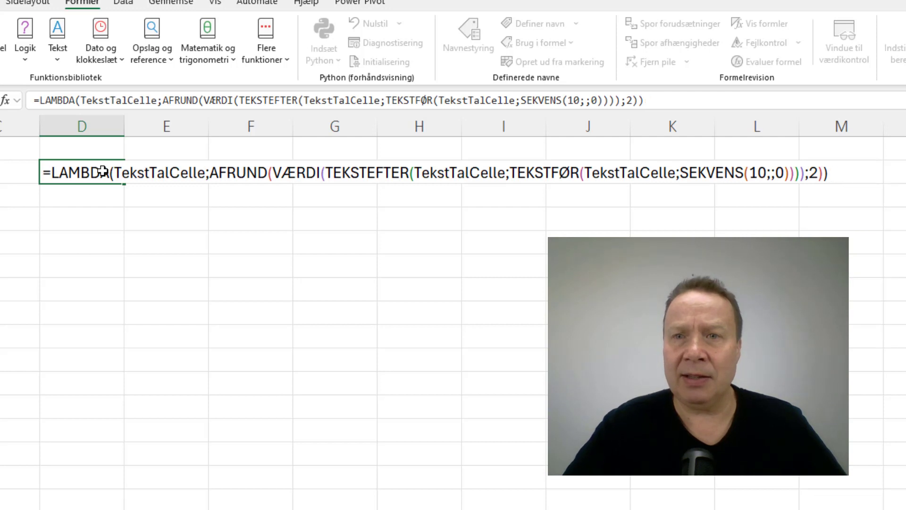
{"action": "key", "text": "Return"}
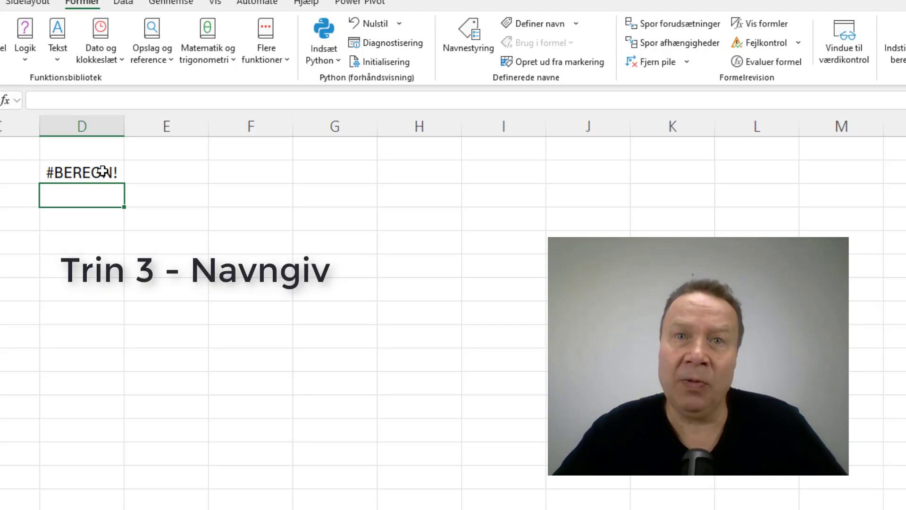
- Copy the complete LAMBDA formula text from D2, including the equals sign, and clear the cell
{"action": "left_click", "coordinate": [102, 172]}
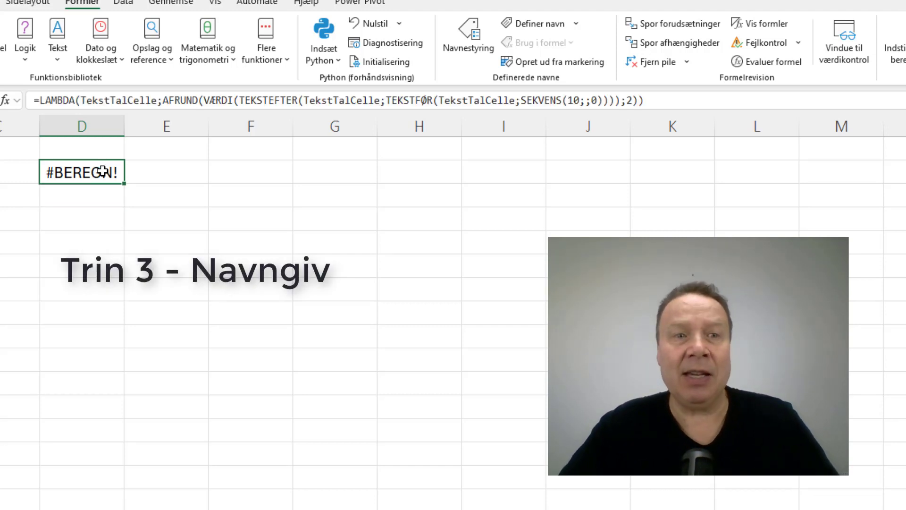
{"action": "key", "text": "F2"}
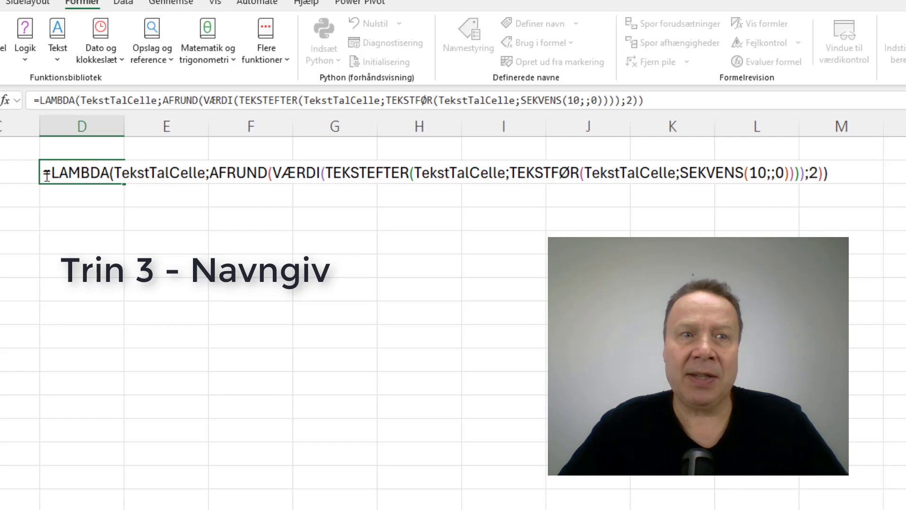
{"action": "left_click_drag", "start_coordinate": [44, 172], "coordinate": [868, 184]}
{"action": "key", "text": "ctrl+c"}
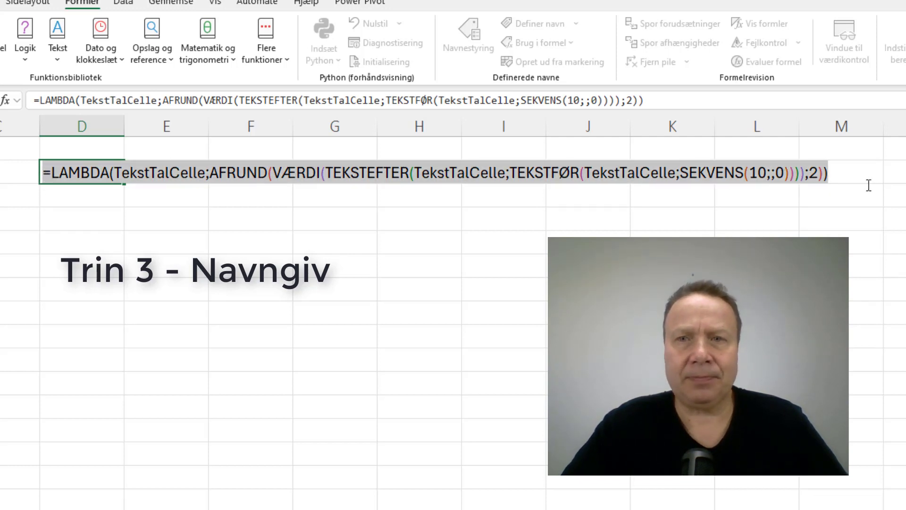
{"action": "key", "text": "ctrl+Return"}
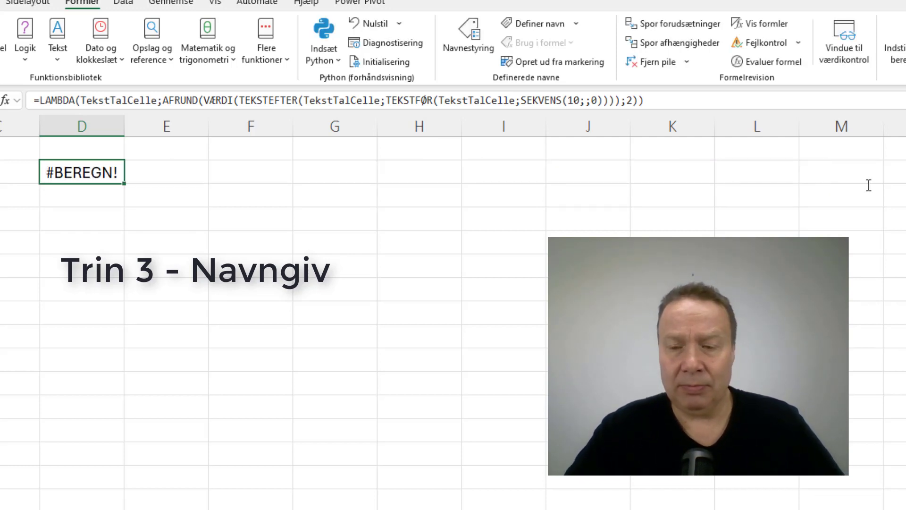
{"action": "key", "text": "Delete"}
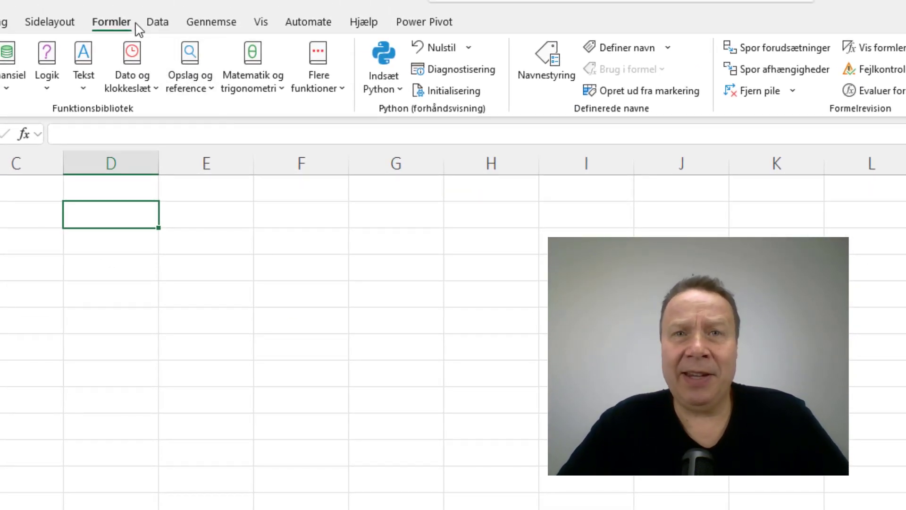
- Start a new defined name called UdtrækTal with the workbook (Projektmappe) as its scope
{"action": "left_click", "coordinate": [546, 61]}
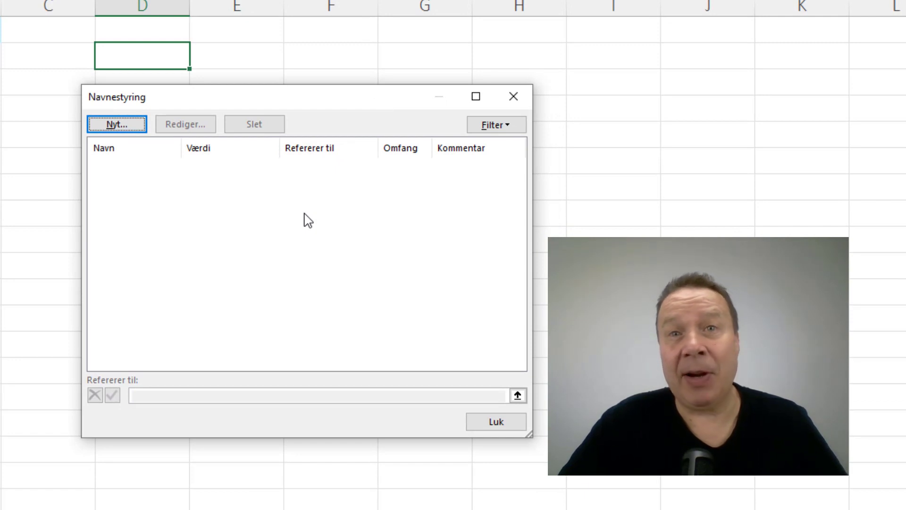
{"action": "left_click", "coordinate": [122, 127]}
{"action": "left_click_drag", "start_coordinate": [304, 188], "coordinate": [208, 138]}
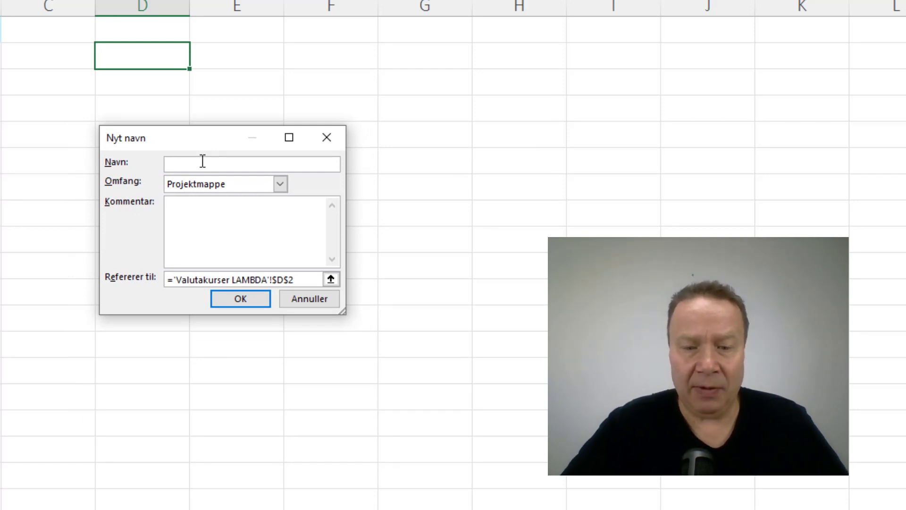
{"action": "type", "text": "U"}
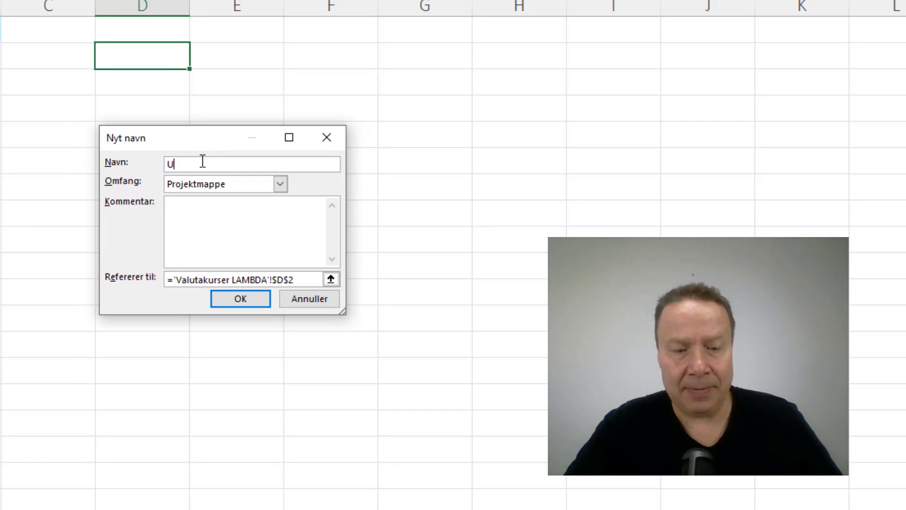
{"action": "type", "text": "dtræk"}
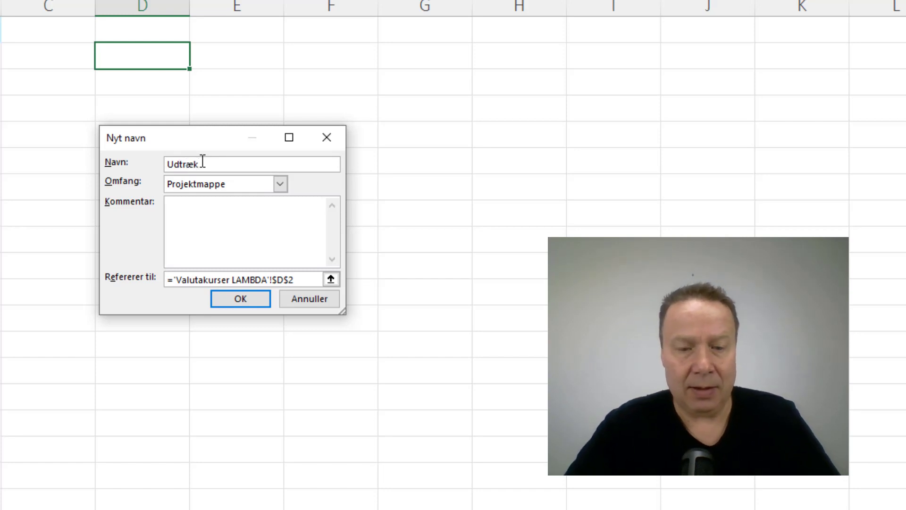
{"action": "type", "text": "Tal"}
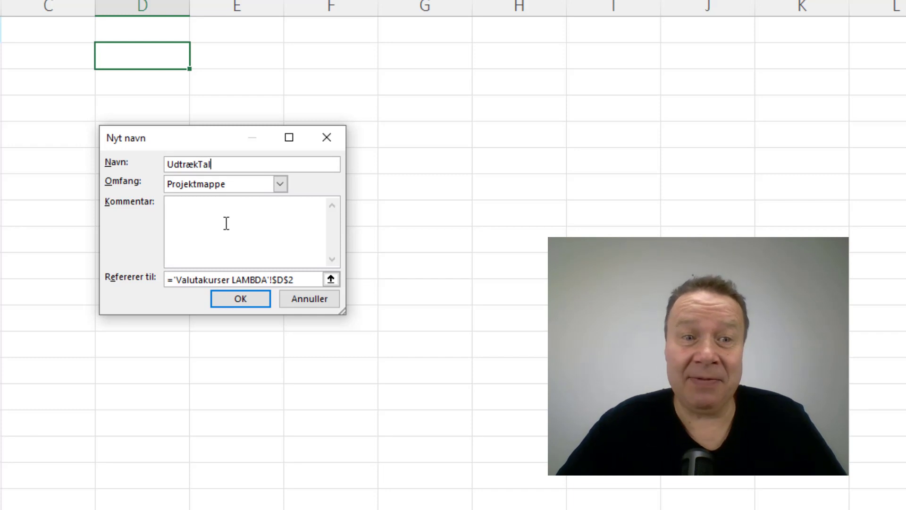
- Replace the UdtrækTal name's reference with the copied LAMBDA formula, save the name and close the name manager
{"action": "left_click_drag", "start_coordinate": [306, 281], "coordinate": [121, 265]}
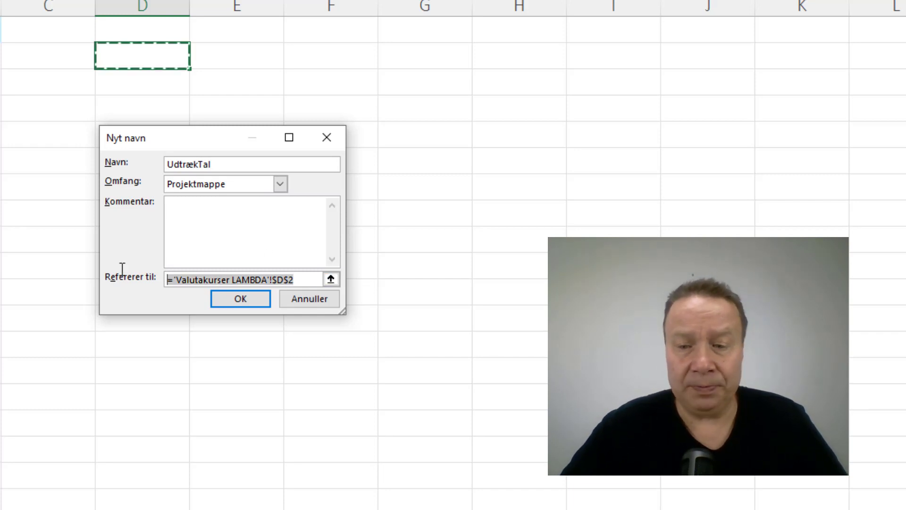
{"action": "key", "text": "BackSpace"}
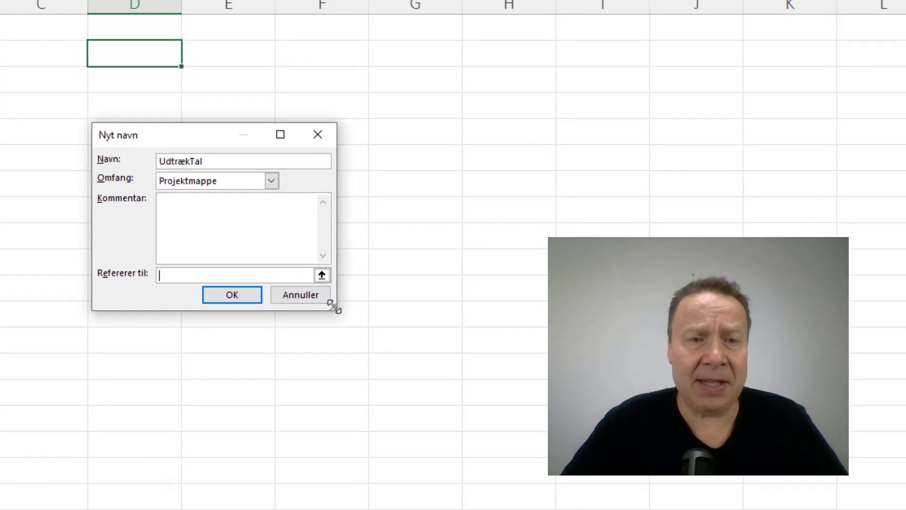
{"action": "left_click_drag", "start_coordinate": [343, 312], "coordinate": [554, 304]}
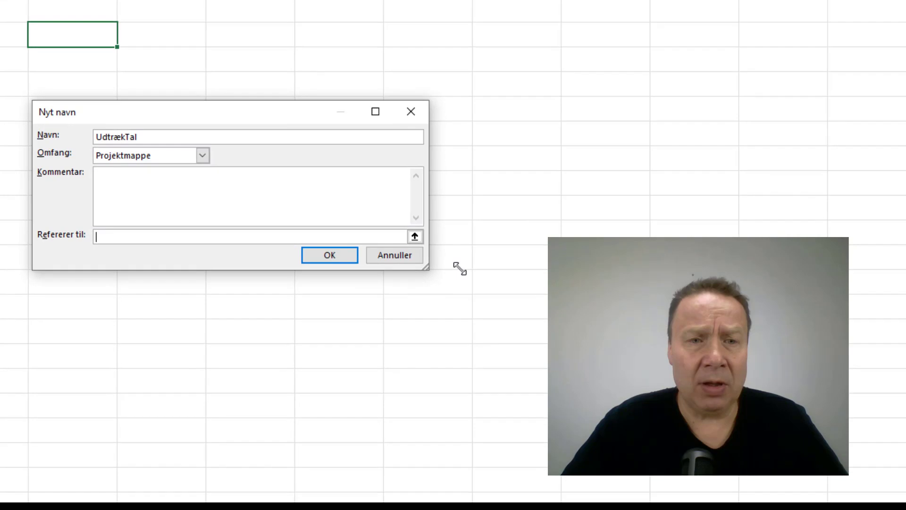
{"action": "left_click_drag", "start_coordinate": [459, 269], "coordinate": [651, 282]}
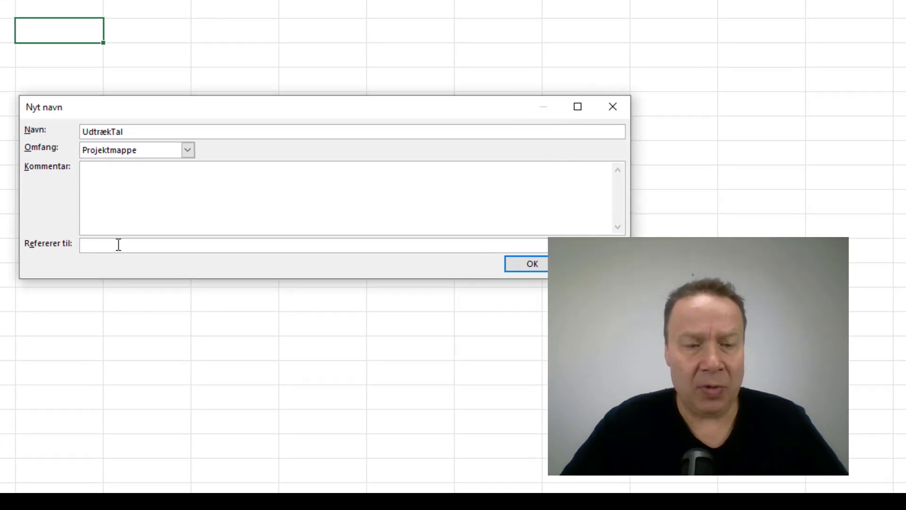
{"action": "key", "text": "ctrl+v"}
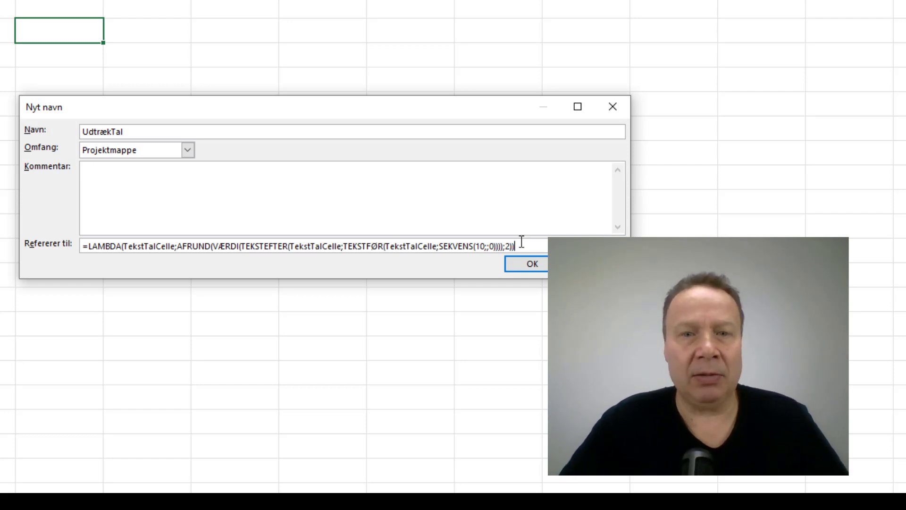
{"action": "left_click", "coordinate": [526, 264]}
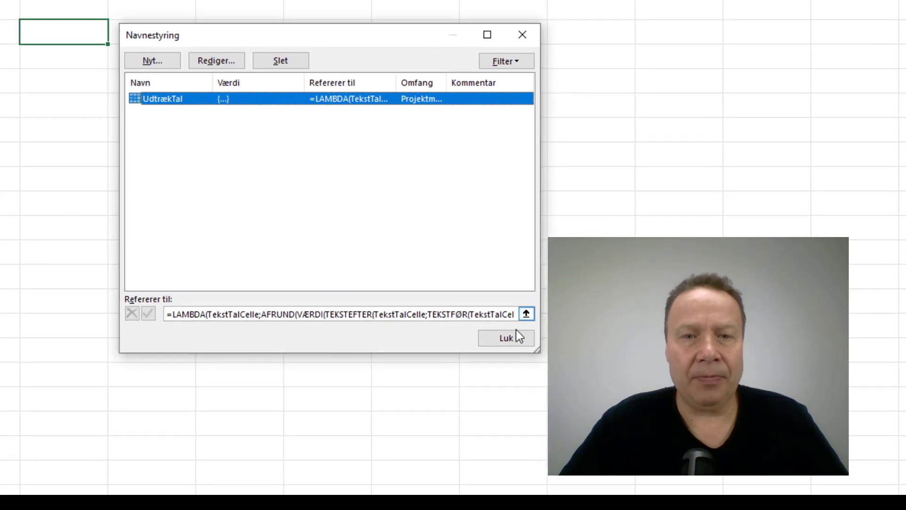
{"action": "left_click", "coordinate": [515, 331]}
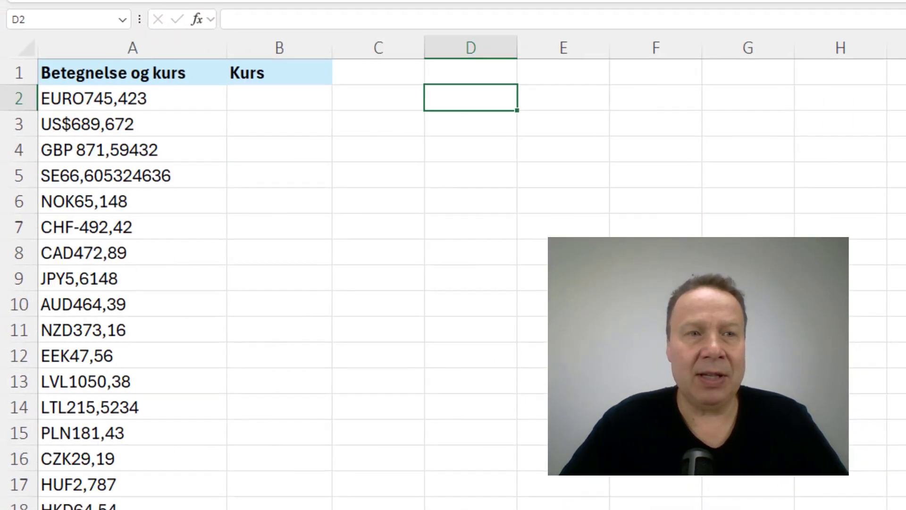
- Enter =UdtrækTal(A2) in B2 to extract the first exchange rate with the custom function
{"action": "left_click", "coordinate": [276, 98]}
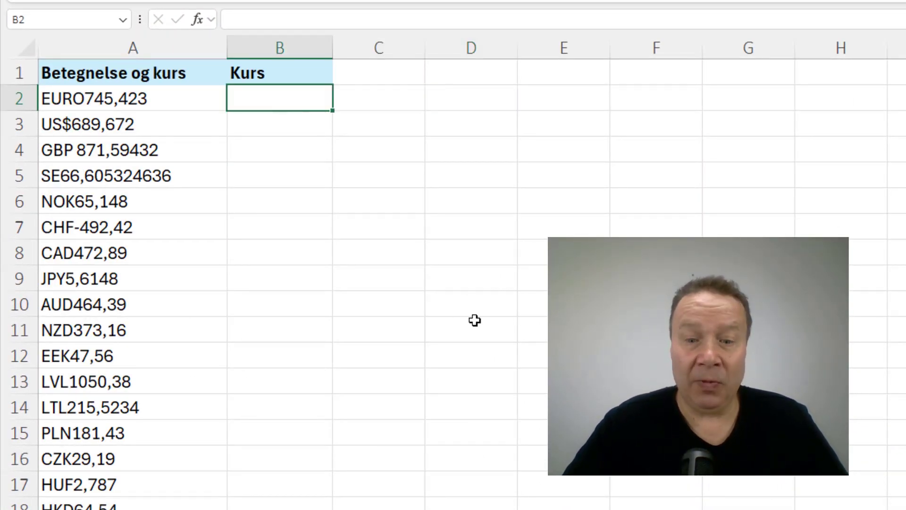
{"action": "type", "text": "=UDtr"}
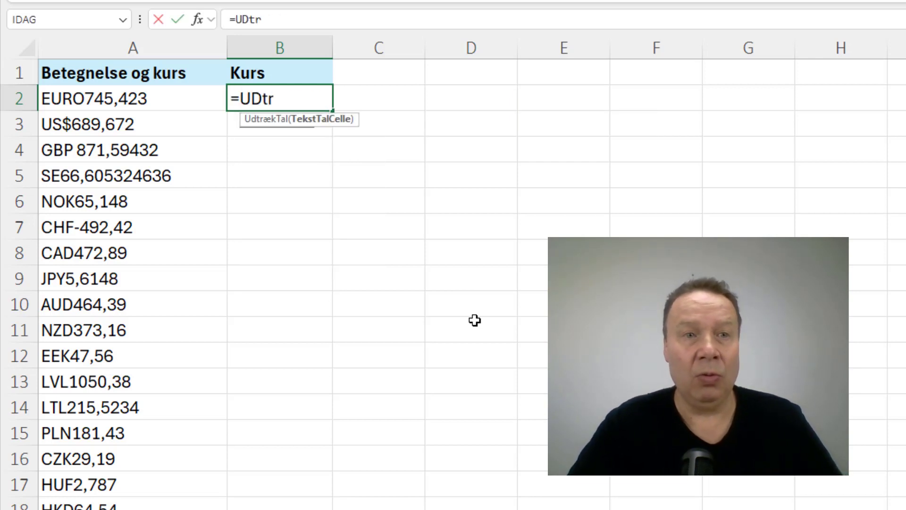
{"action": "key", "text": "Tab"}
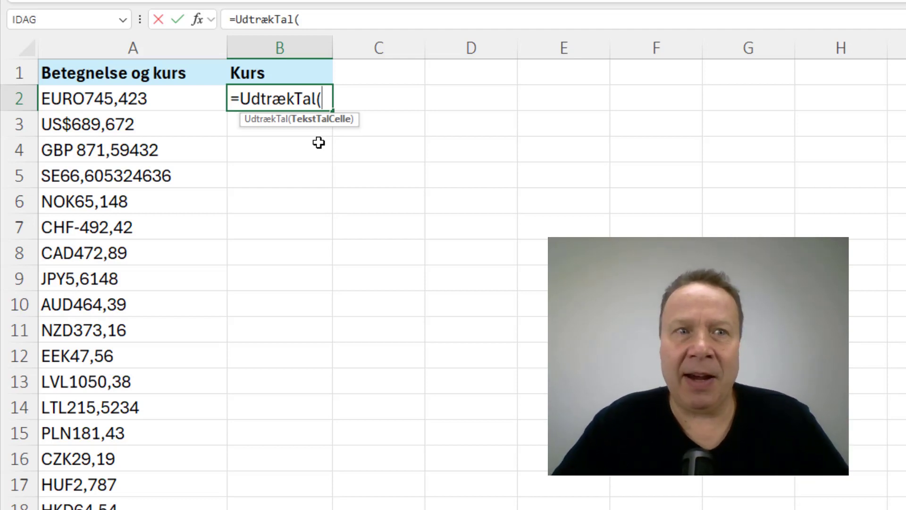
{"action": "left_click", "coordinate": [113, 99]}
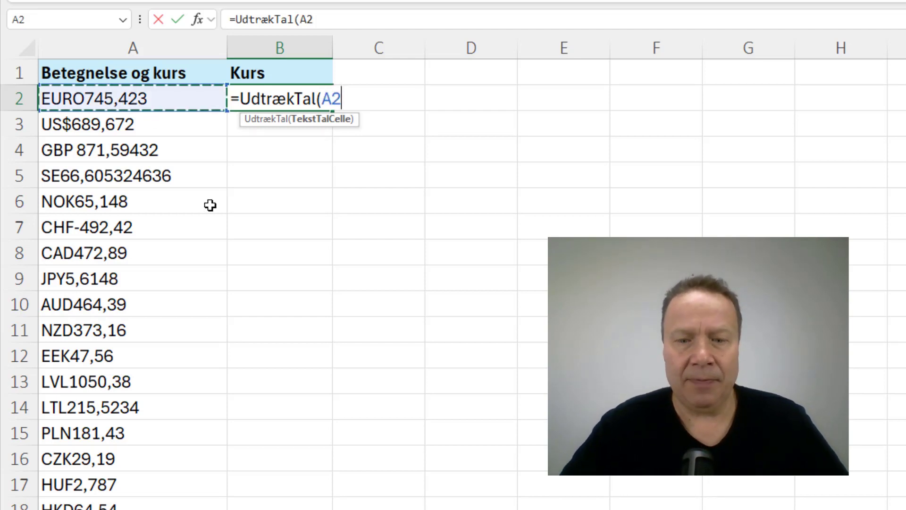
{"action": "type", "text": ")"}
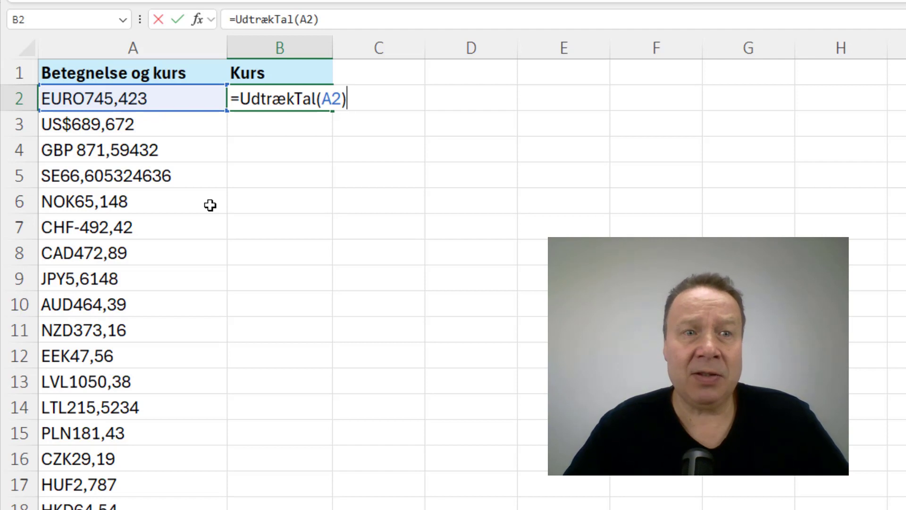
{"action": "key", "text": "Return"}
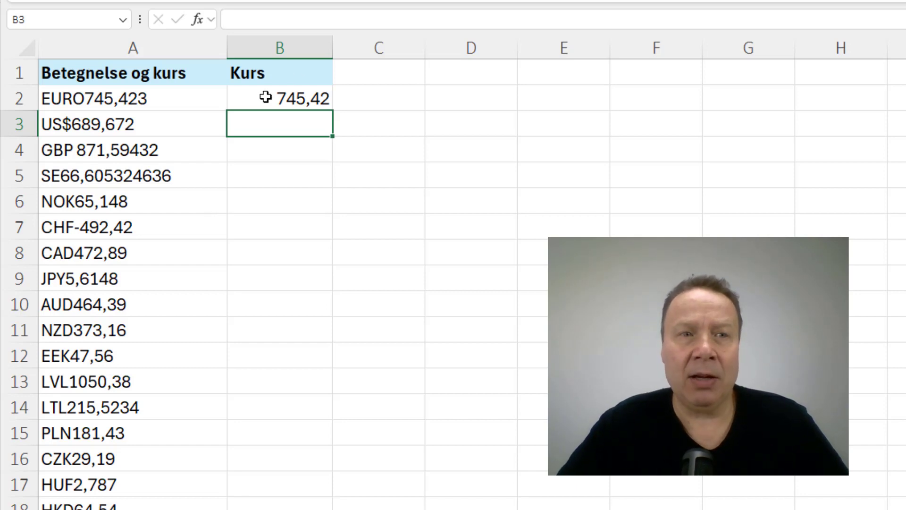
- Fill the =UdtrækTal(A2) formula from B2 down the Kurs column for all listed currencies
{"action": "left_click", "coordinate": [327, 107]}
{"action": "double_click", "coordinate": [331, 113]}
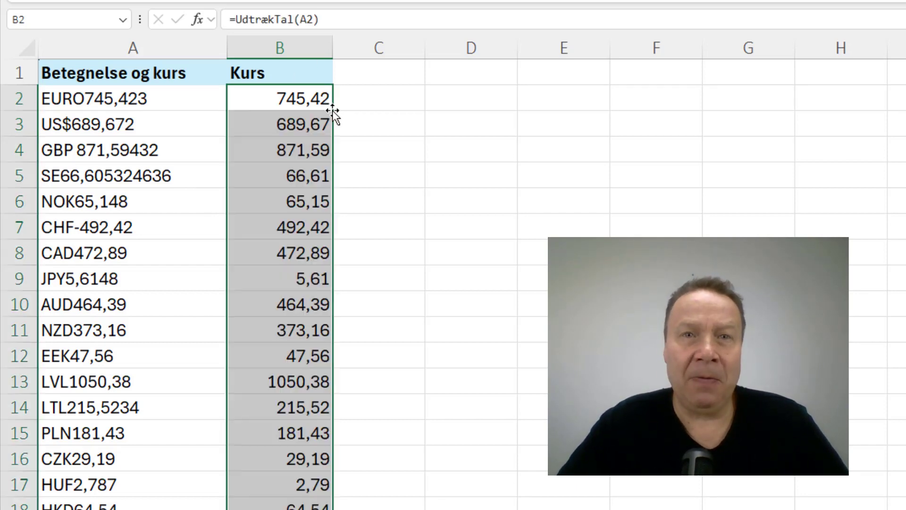
{"action": "left_click", "coordinate": [380, 107]}
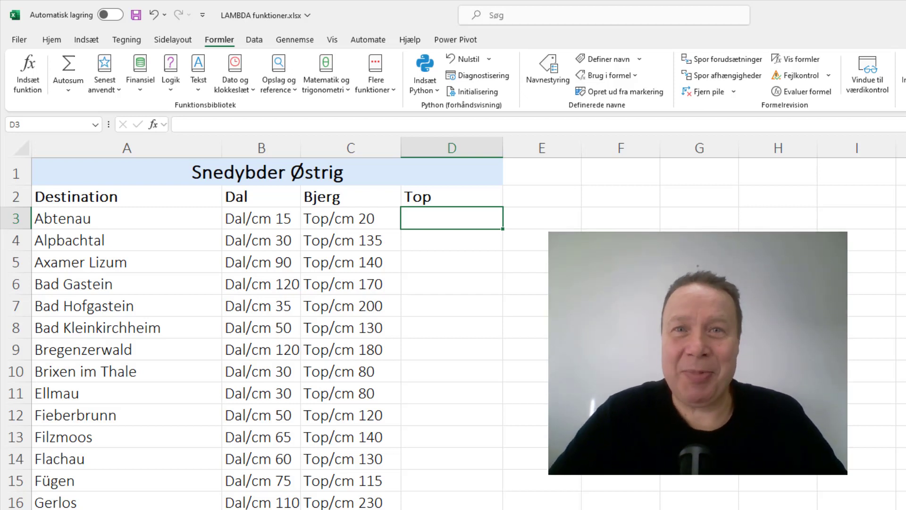
- In the Snedybder Østrig sheet, enter =UdtrækTal(C3) in D3 and fill the formula down the Top column
{"action": "type", "text": "="}
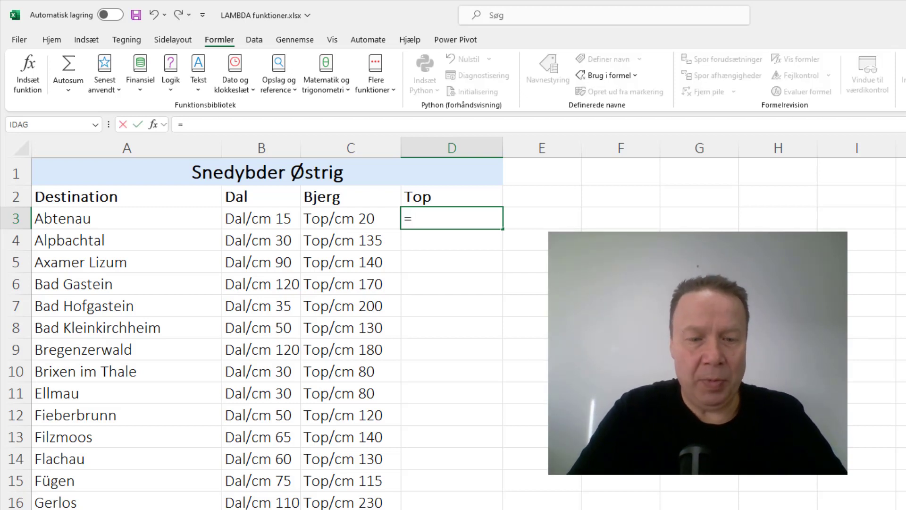
{"action": "type", "text": "UDtr"}
{"action": "key", "text": "Tab"}
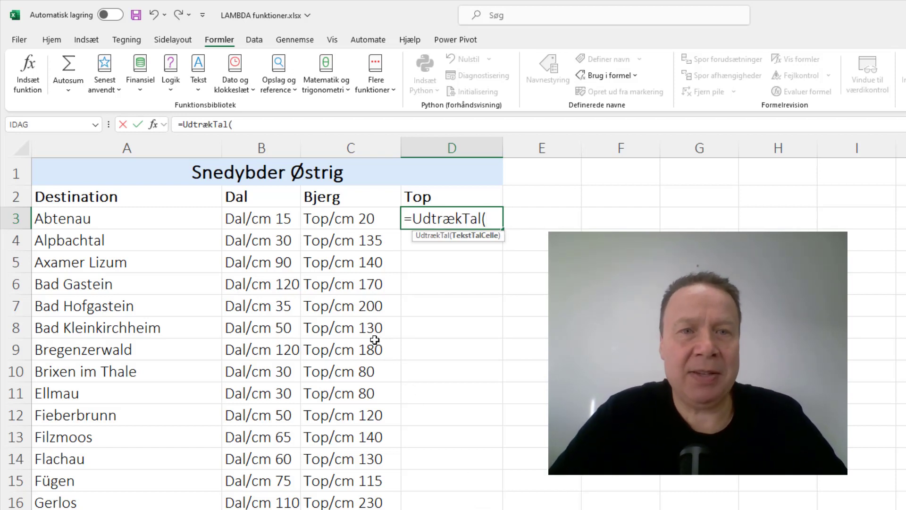
{"action": "left_click", "coordinate": [353, 218]}
{"action": "type", "text": ")"}
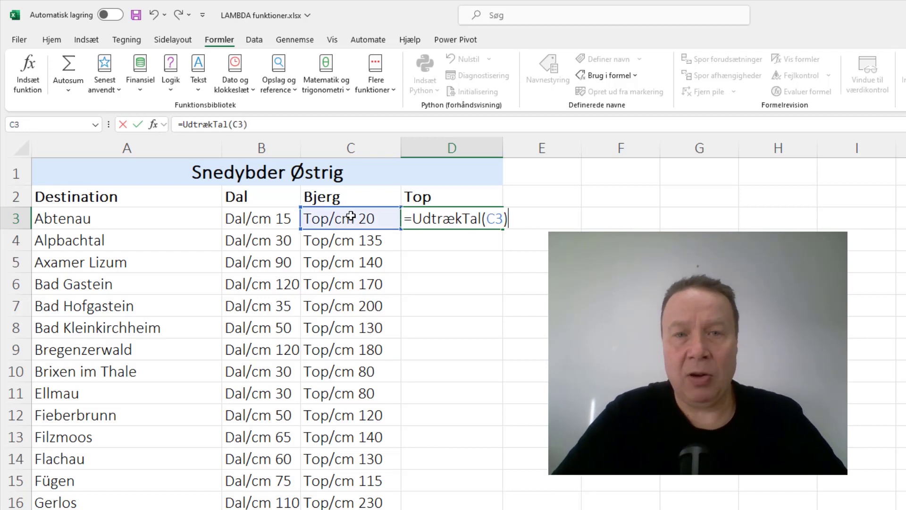
{"action": "key", "text": "Return"}
{"action": "left_click", "coordinate": [496, 219]}
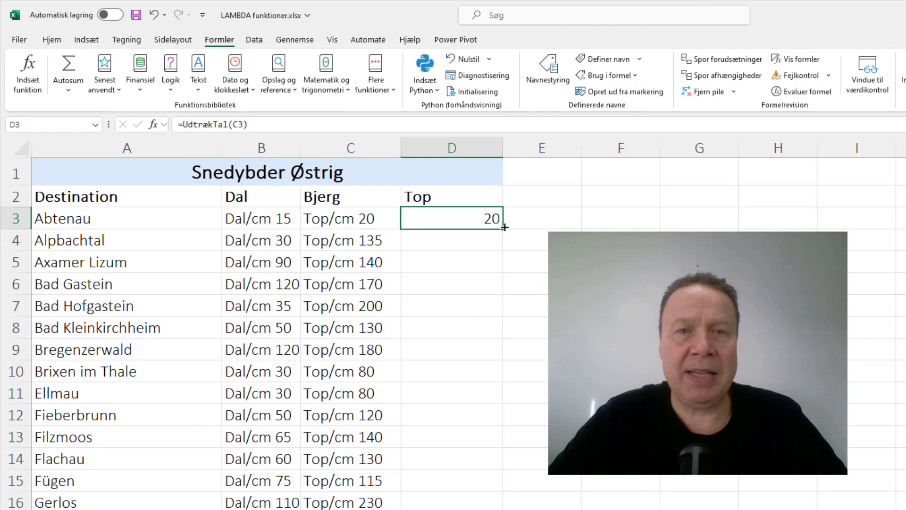
{"action": "double_click", "coordinate": [504, 228]}
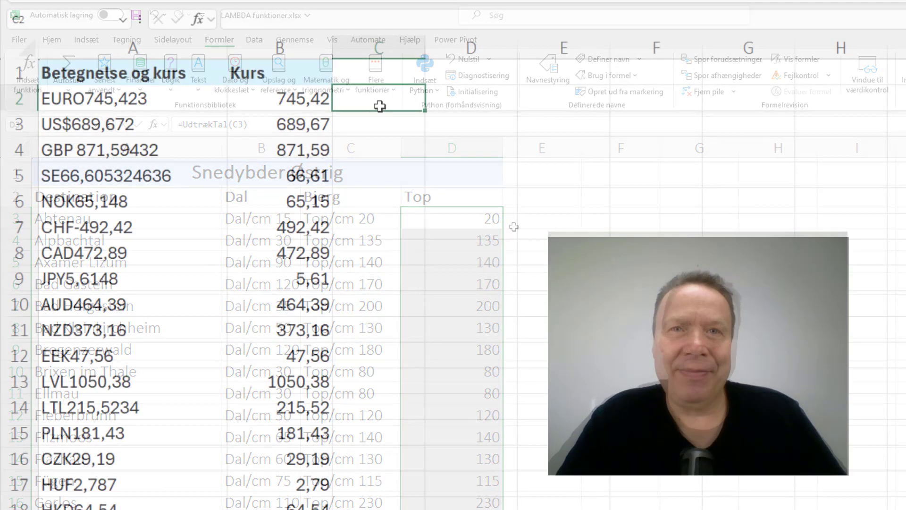